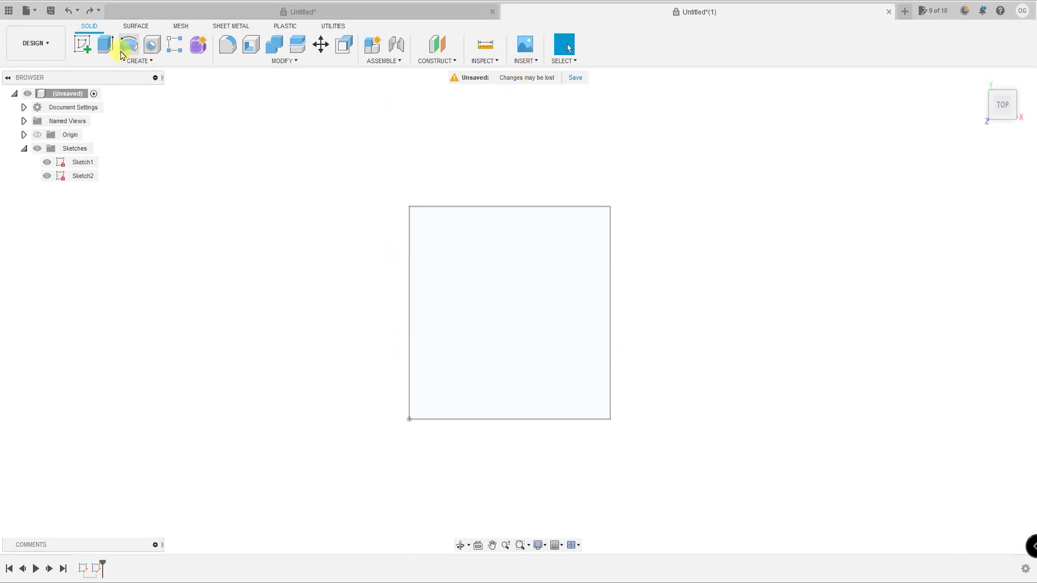
# - Start a new sketch on the face of the roughly 200 mm build-area square
pyautogui.click(83, 43)
pyautogui.click(502, 311)
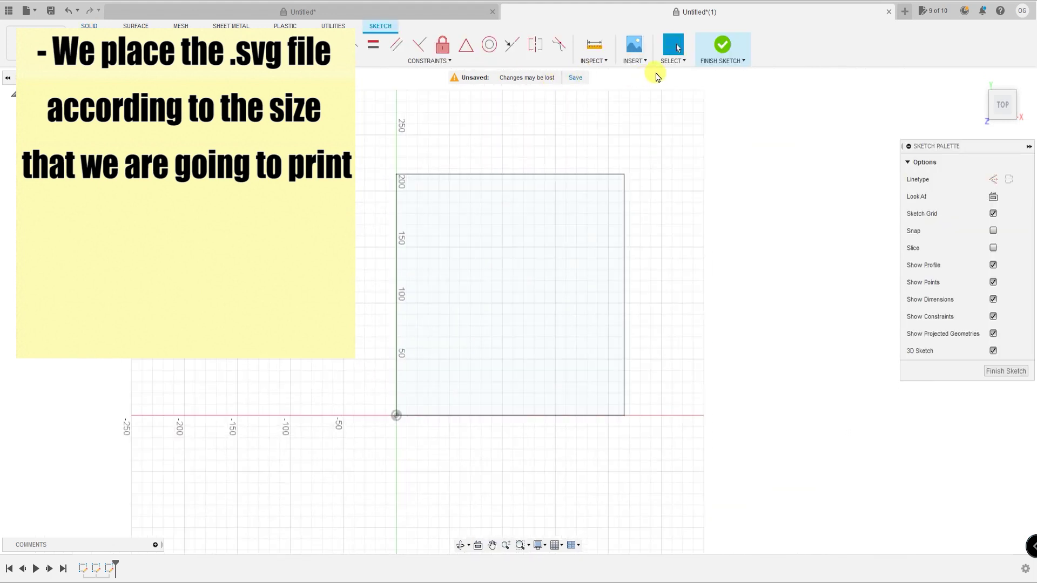
pyautogui.click(635, 54)
# - Insert the mushroom SVG outline at scale 1.00, placed inside the build-area square
pyautogui.click(652, 109)
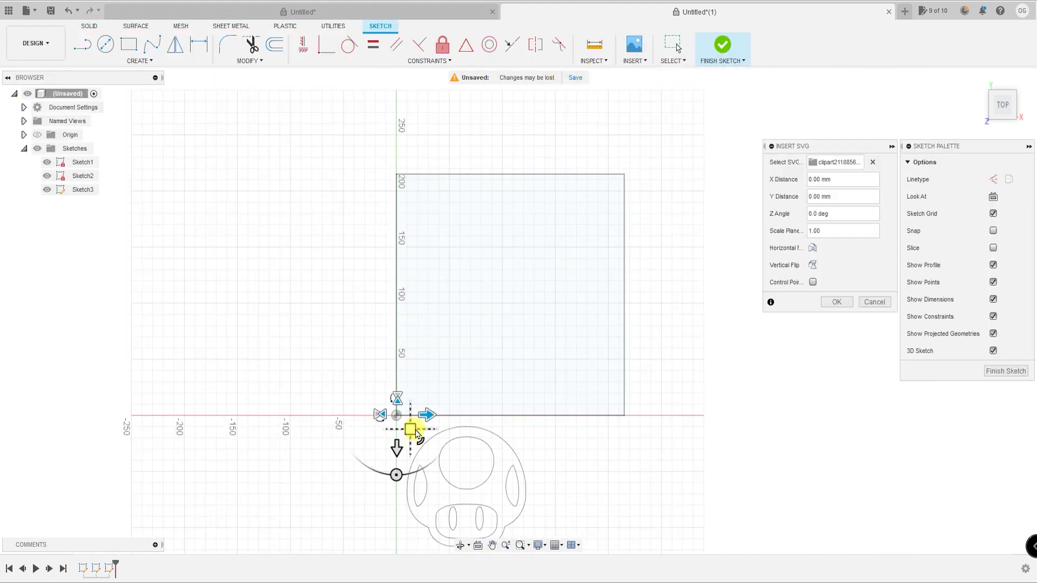
pyautogui.moveTo(411, 430)
pyautogui.mouseDown()
pyautogui.moveTo(441, 222)
pyautogui.moveTo(468, 246)
pyautogui.mouseUp()
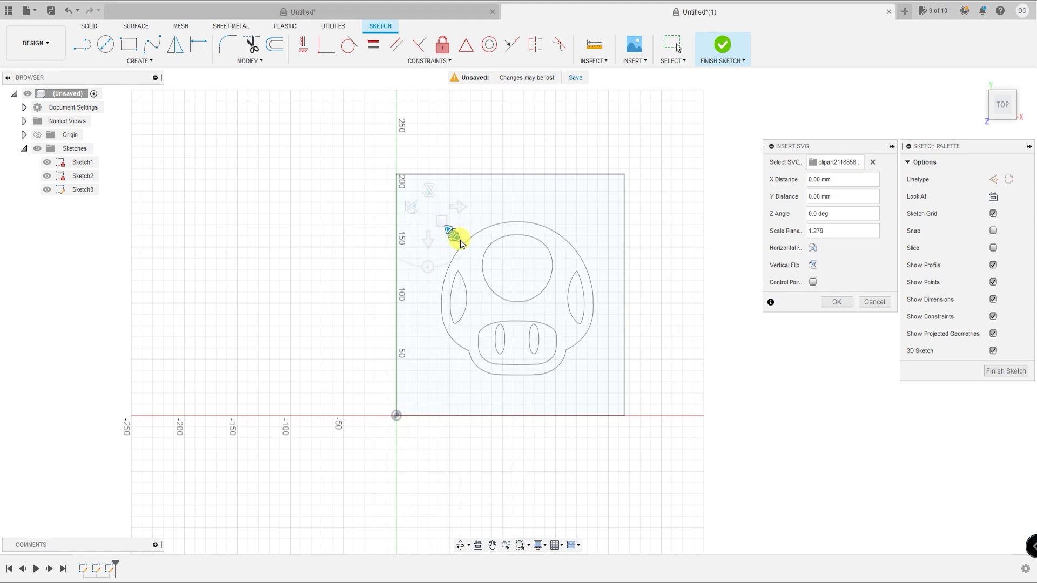
pyautogui.moveTo(454, 238)
pyautogui.mouseDown()
pyautogui.moveTo(452, 227)
pyautogui.moveTo(437, 226)
pyautogui.mouseUp()
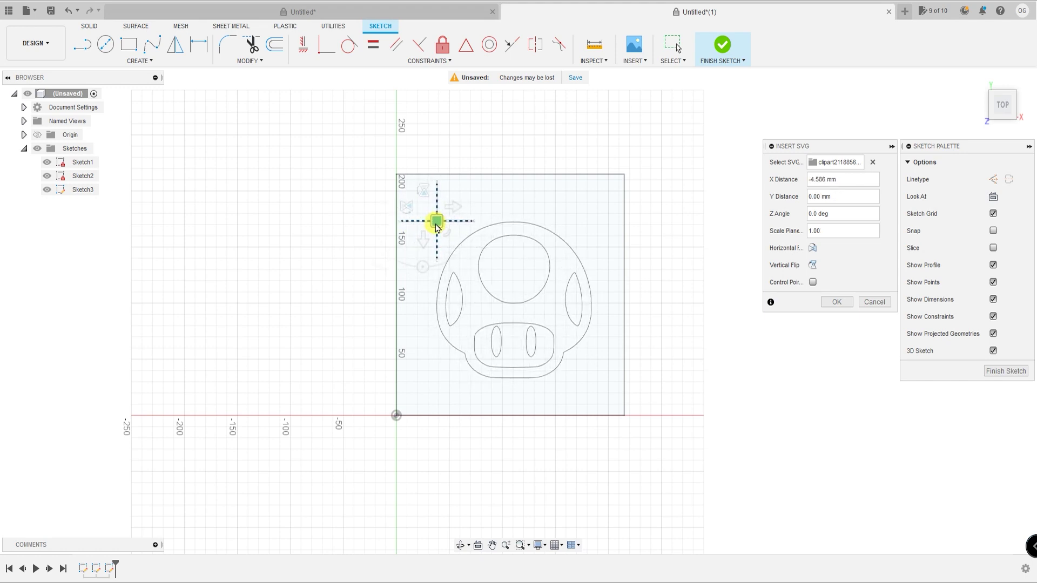
pyautogui.moveTo(437, 227); pyautogui.dragTo(435, 225)
pyautogui.moveTo(484, 303); pyautogui.dragTo(495, 221, button='middle')
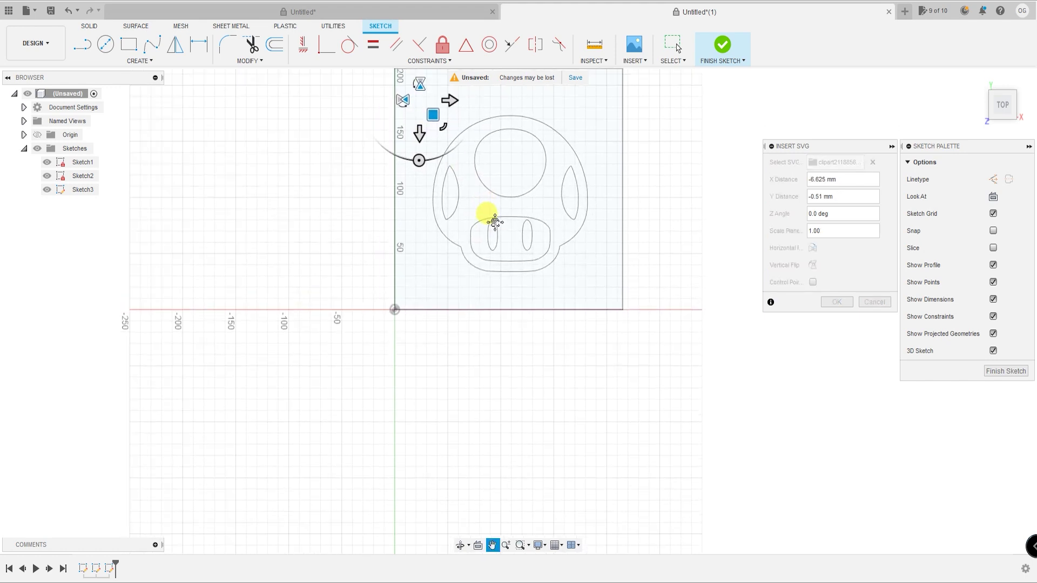
pyautogui.moveTo(439, 225); pyautogui.dragTo(451, 363, button='middle')
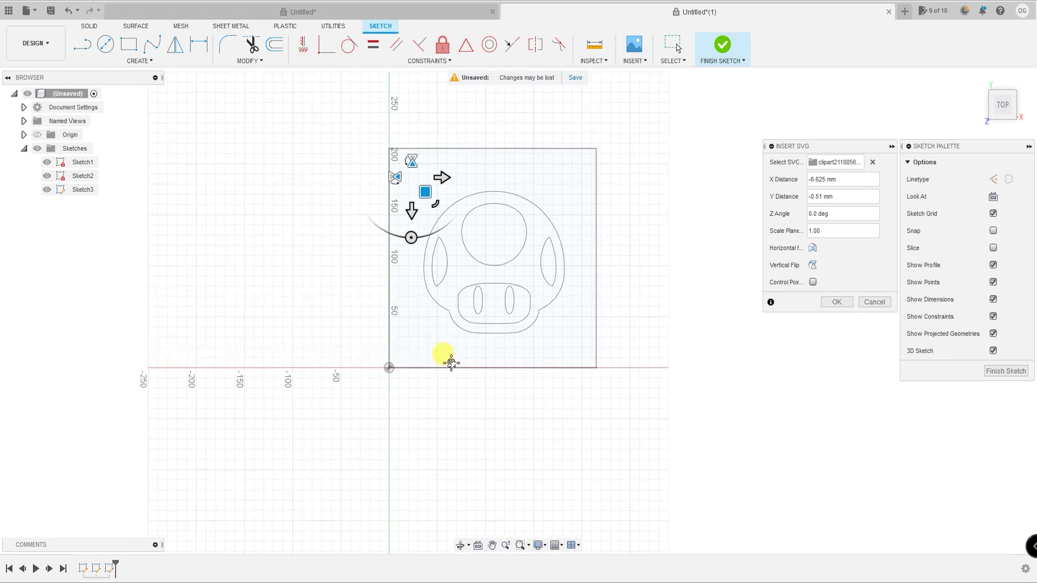
pyautogui.click(837, 302)
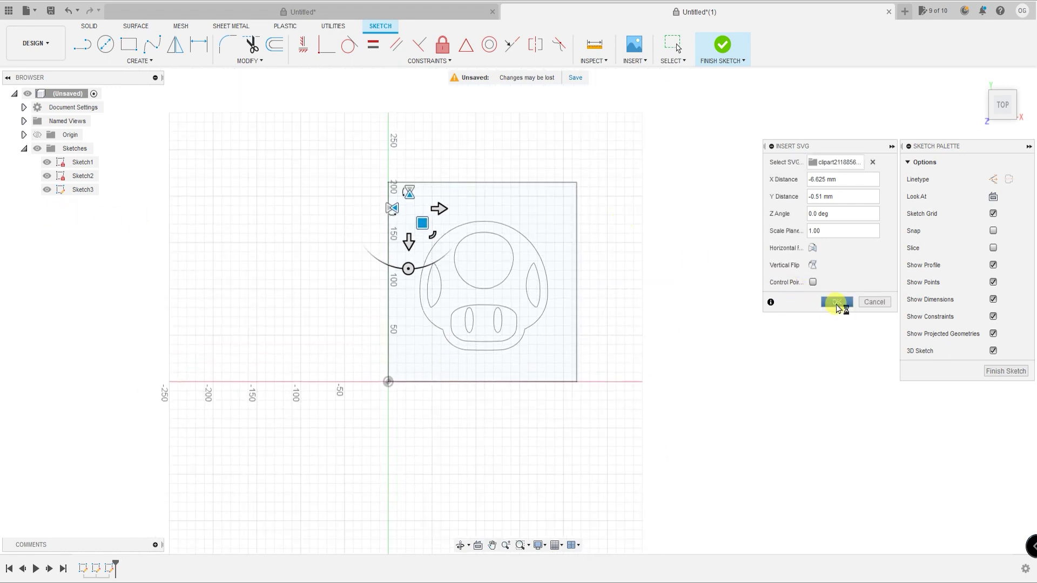
pyautogui.click(48, 184)
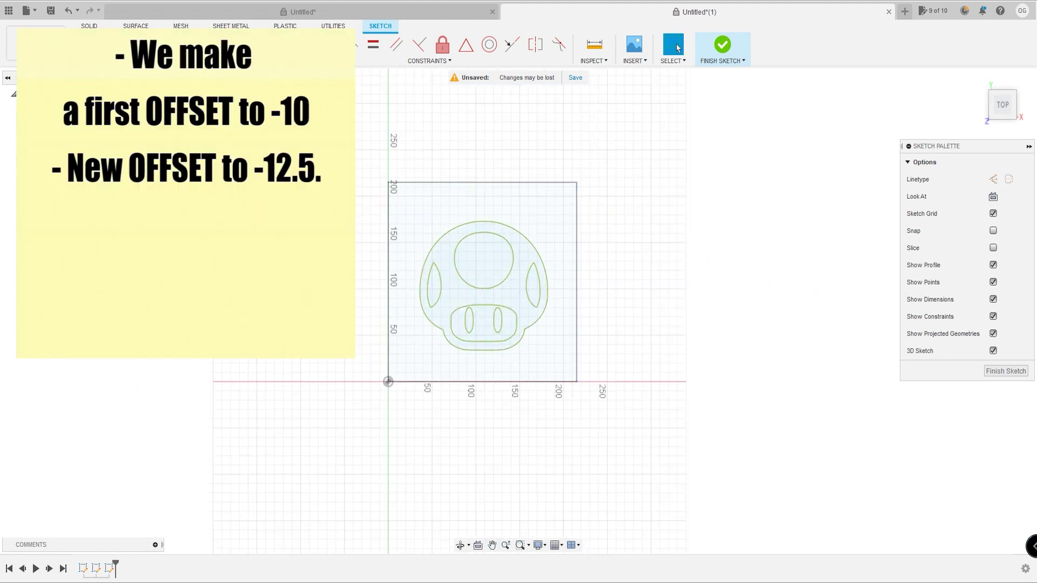
pyautogui.scroll(2, 535, 225)
pyautogui.scroll(2, 634, 227)
pyautogui.moveTo(634, 227); pyautogui.dragTo(650, 242, button='middle')
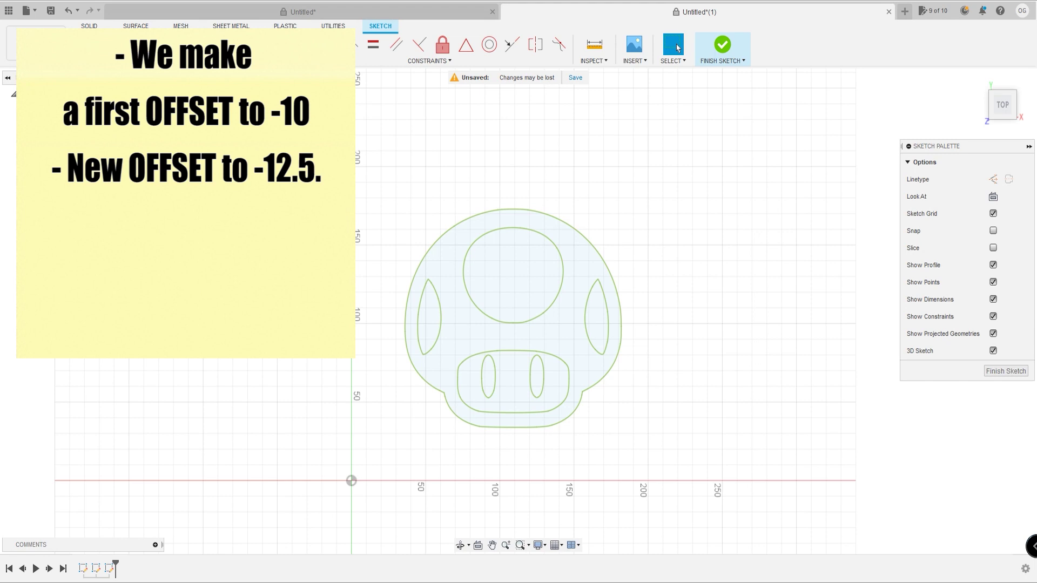
pyautogui.scroll(1, 601, 197)
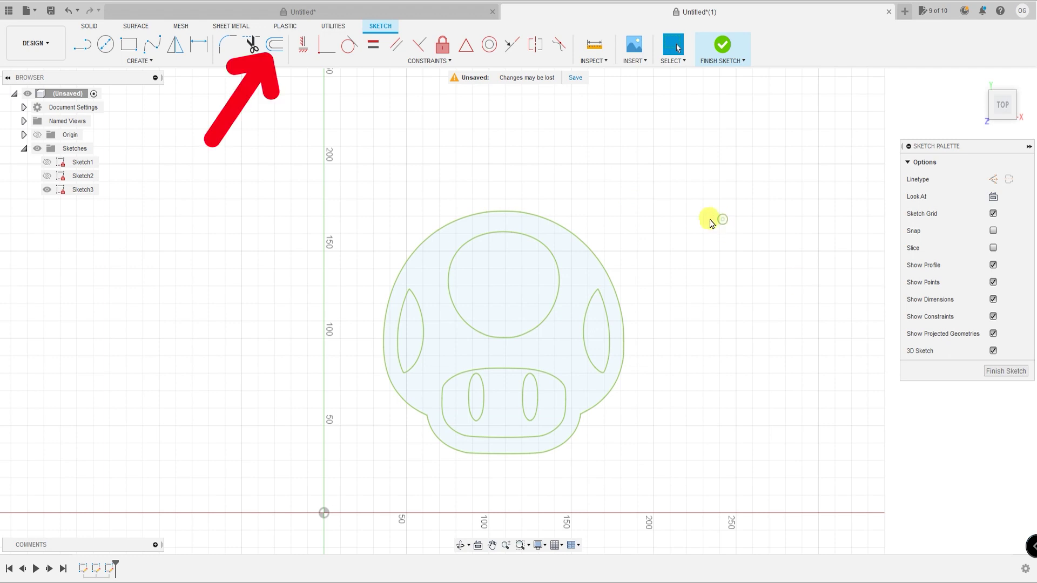
pyautogui.click(276, 52)
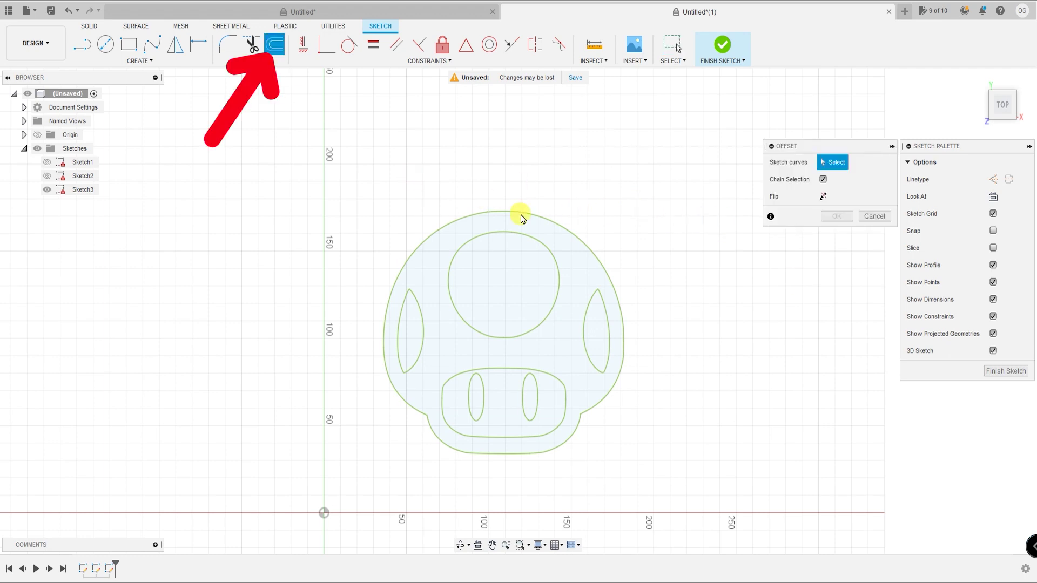
pyautogui.click(540, 215)
pyautogui.write('-10')
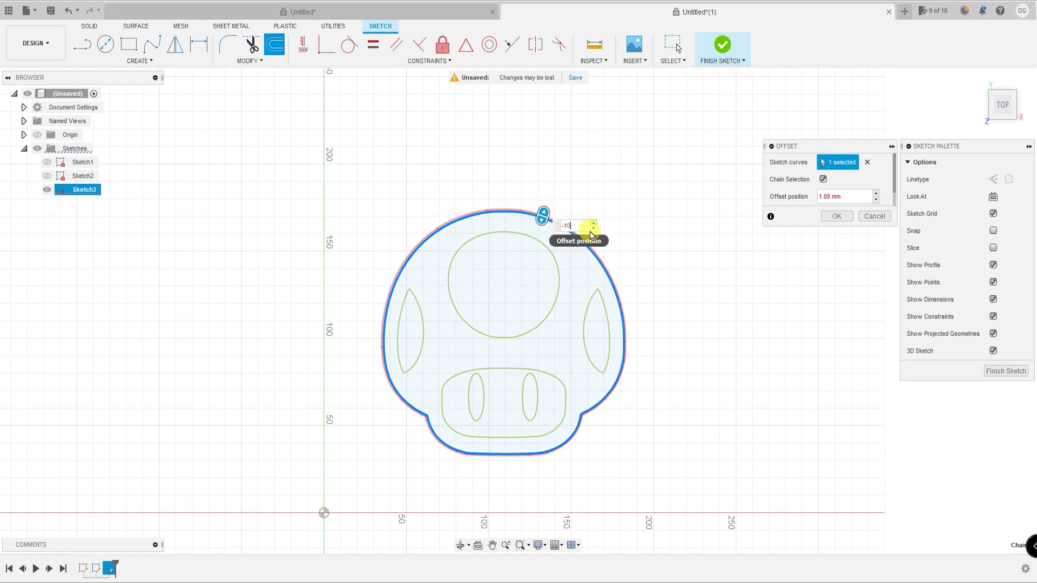
pyautogui.write('-10')
pyautogui.press('Return')
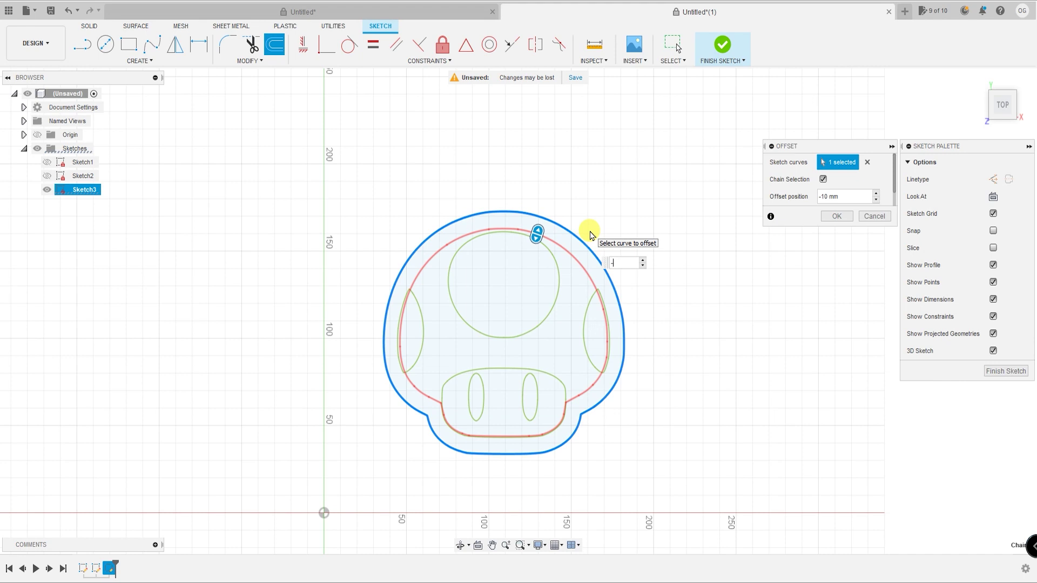
pyautogui.click(875, 216)
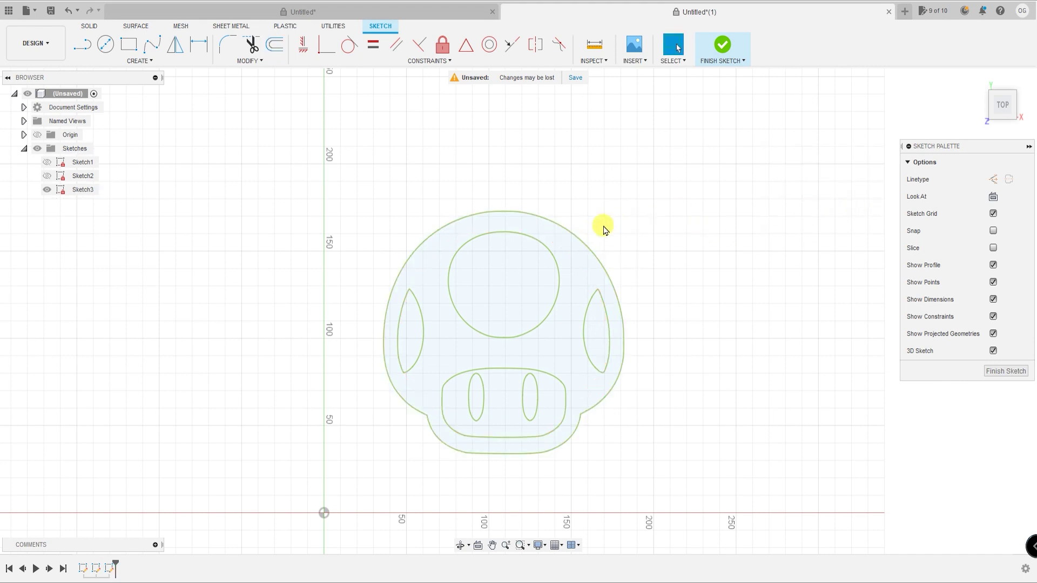
# - Offset the mushroom's outer outline 10 mm outward
pyautogui.click(277, 48)
pyautogui.click(505, 213)
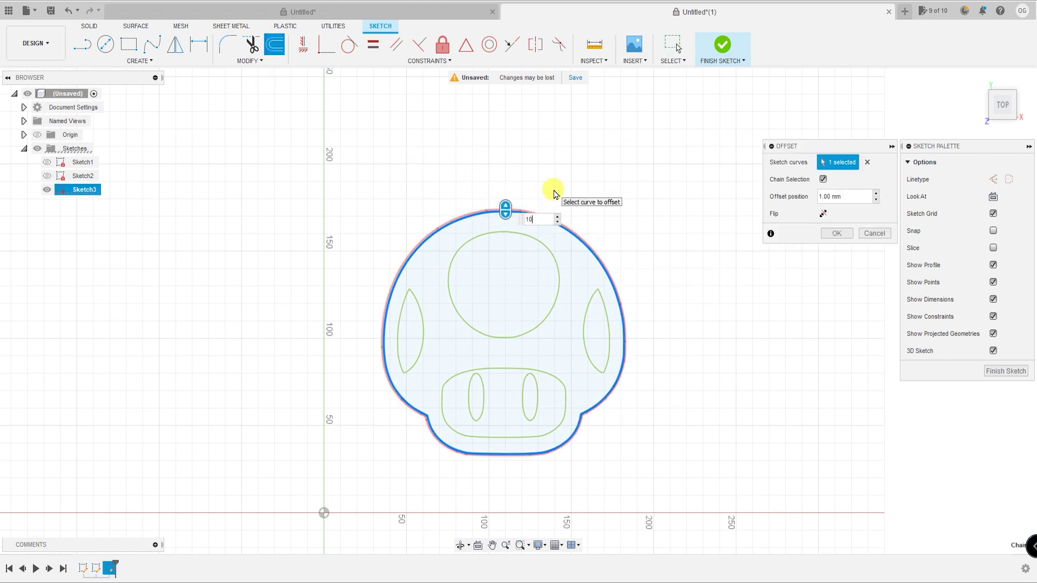
pyautogui.press('Return')
pyautogui.press('Return')
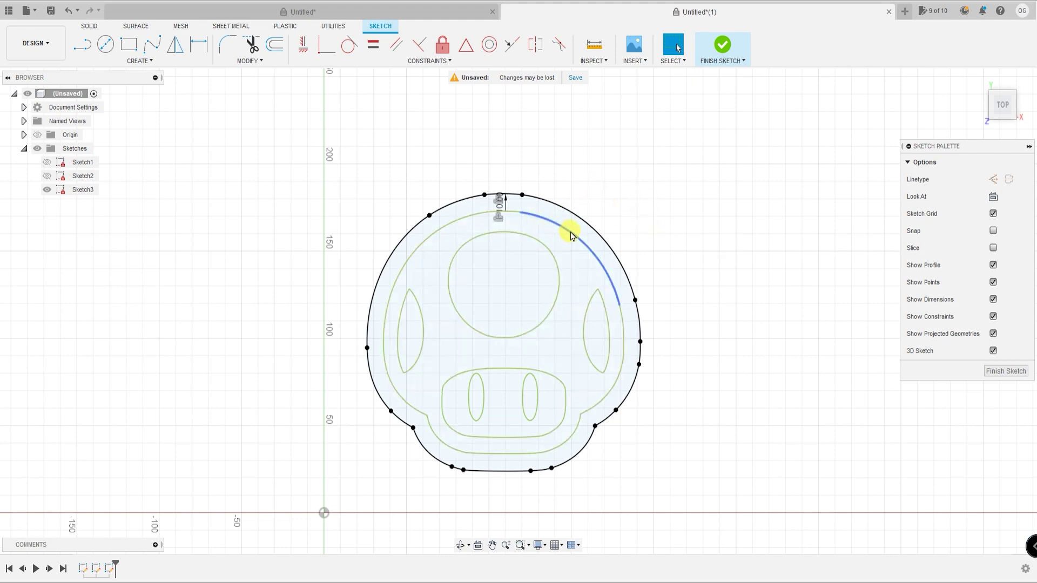
# - Add a second outward offset of 12.5 mm around the original mushroom outline
pyautogui.click(275, 45)
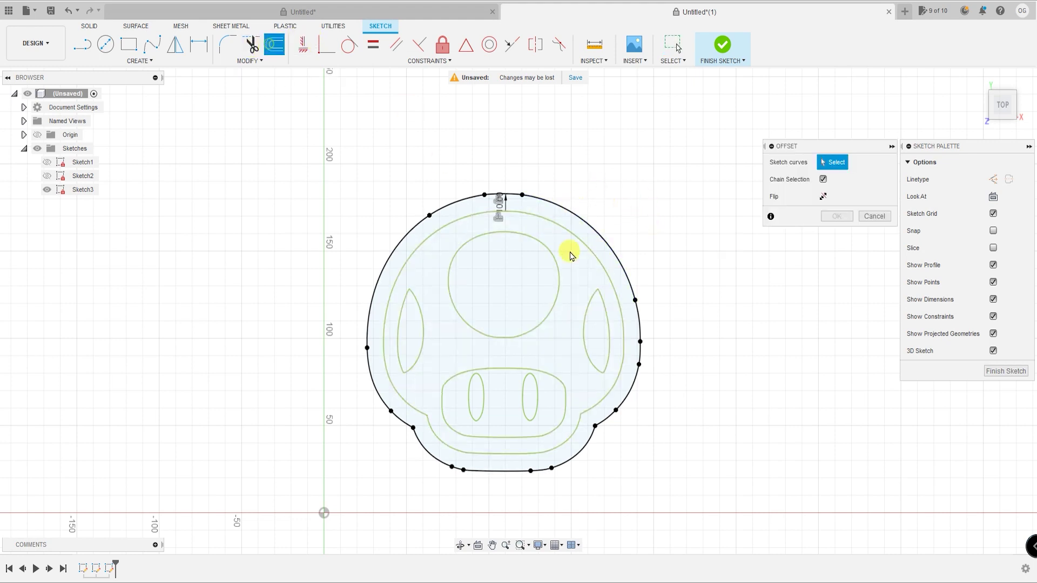
pyautogui.click(575, 236)
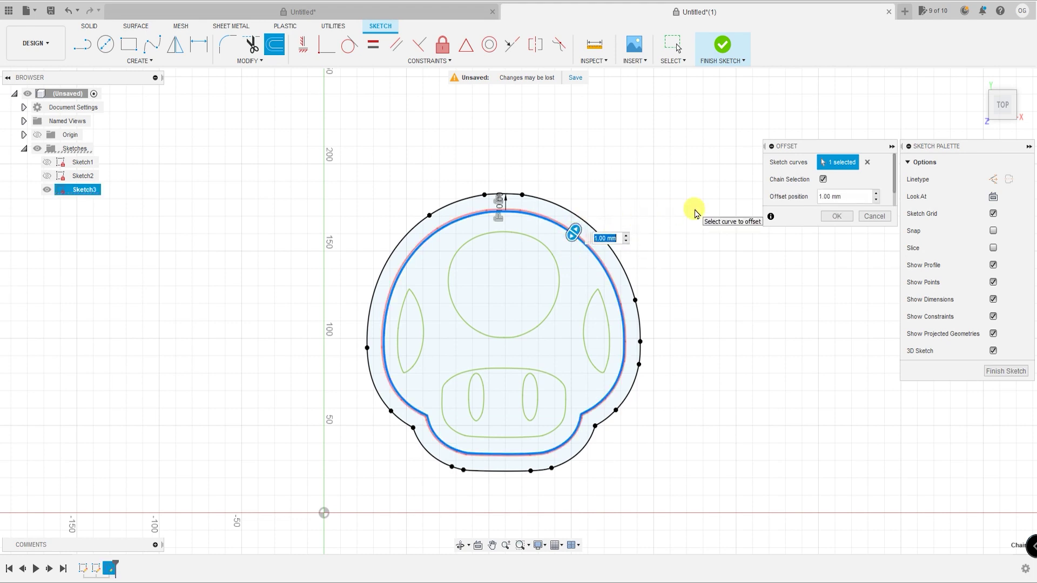
pyautogui.write('12')
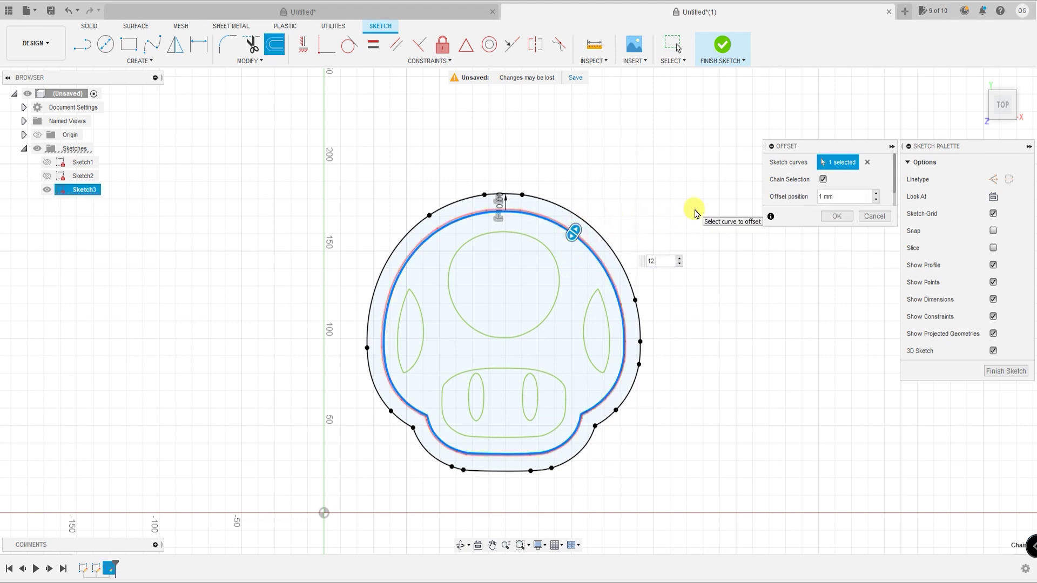
pyautogui.press('Return')
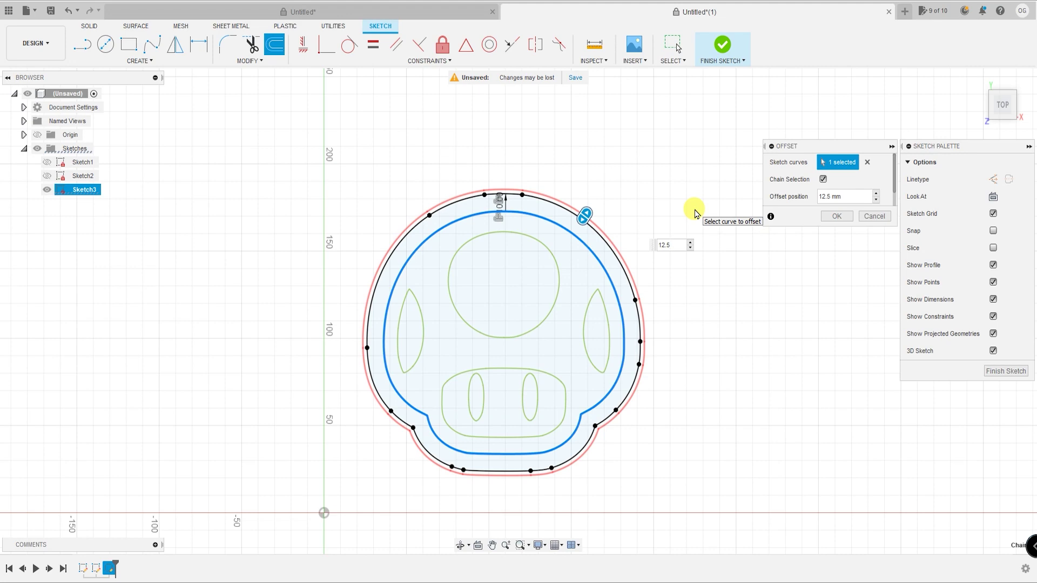
pyautogui.press('Return')
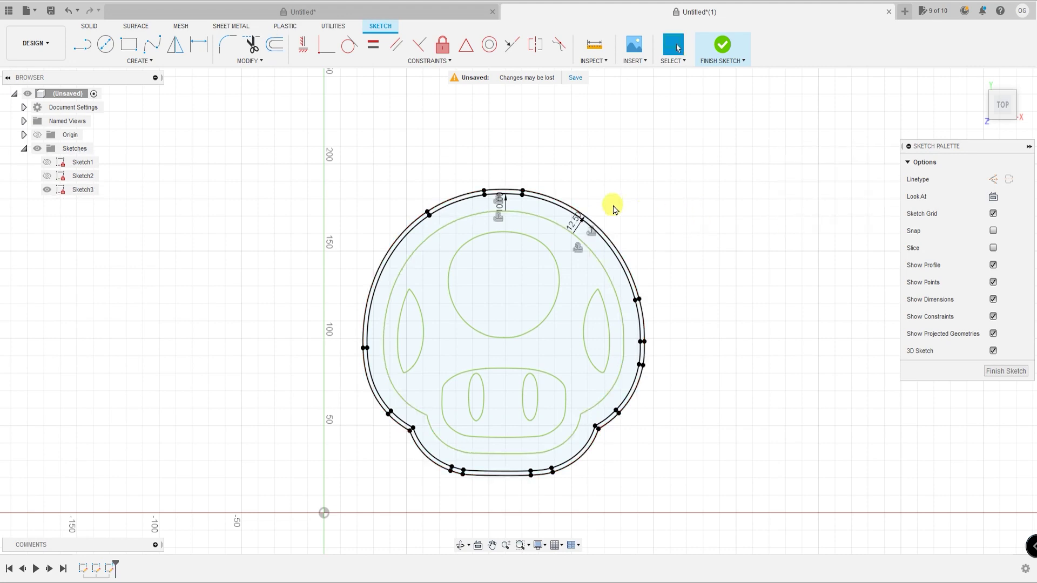
pyautogui.scroll(1, 635, 208)
pyautogui.scroll(1, 605, 259)
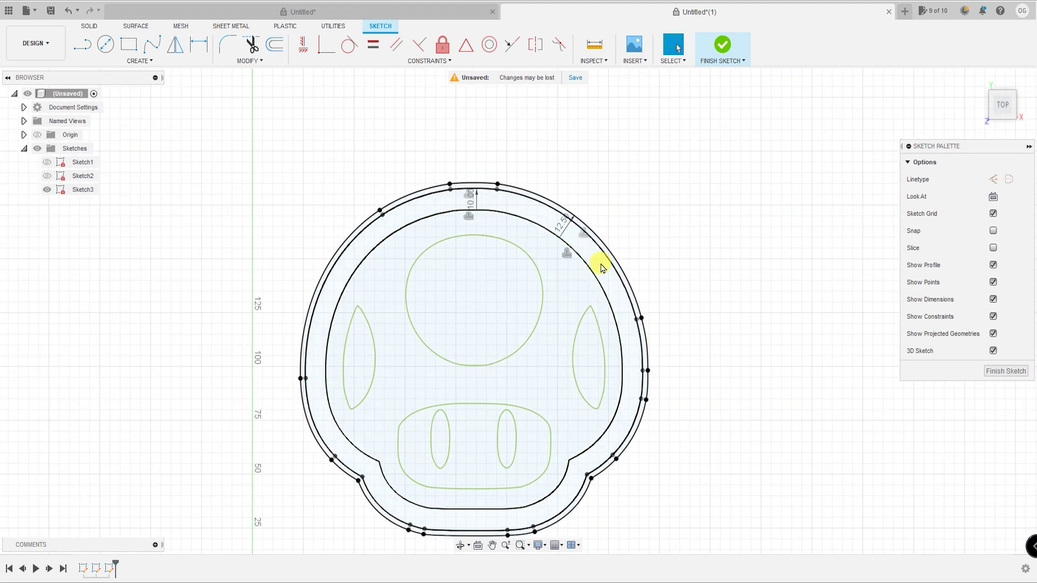
pyautogui.scroll(1, 681, 205)
pyautogui.scroll(1, 722, 213)
pyautogui.moveTo(718, 221); pyautogui.dragTo(685, 252, button='middle')
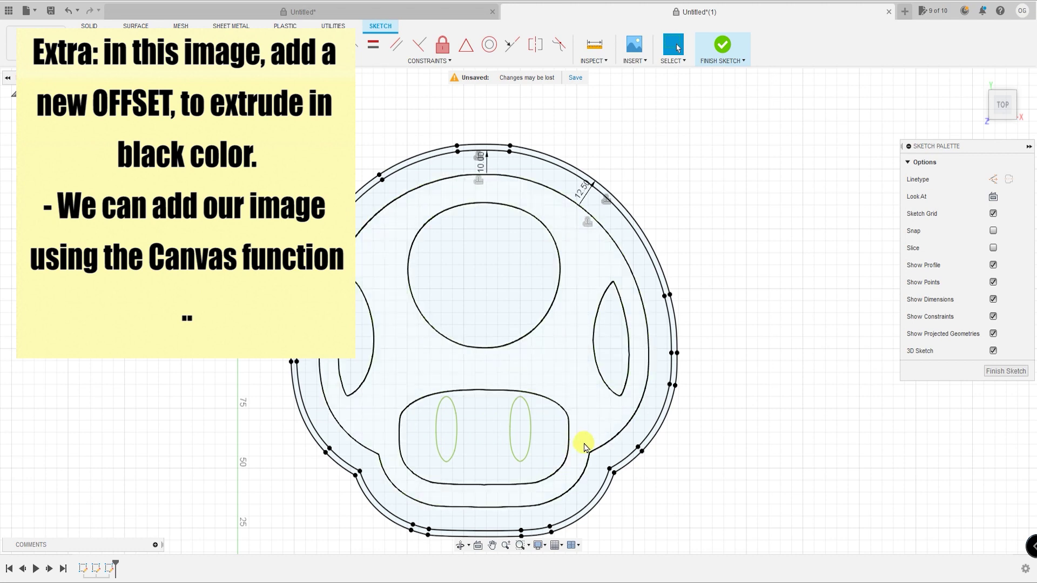
pyautogui.scroll(-2, 590, 442)
pyautogui.scroll(-1, 589, 442)
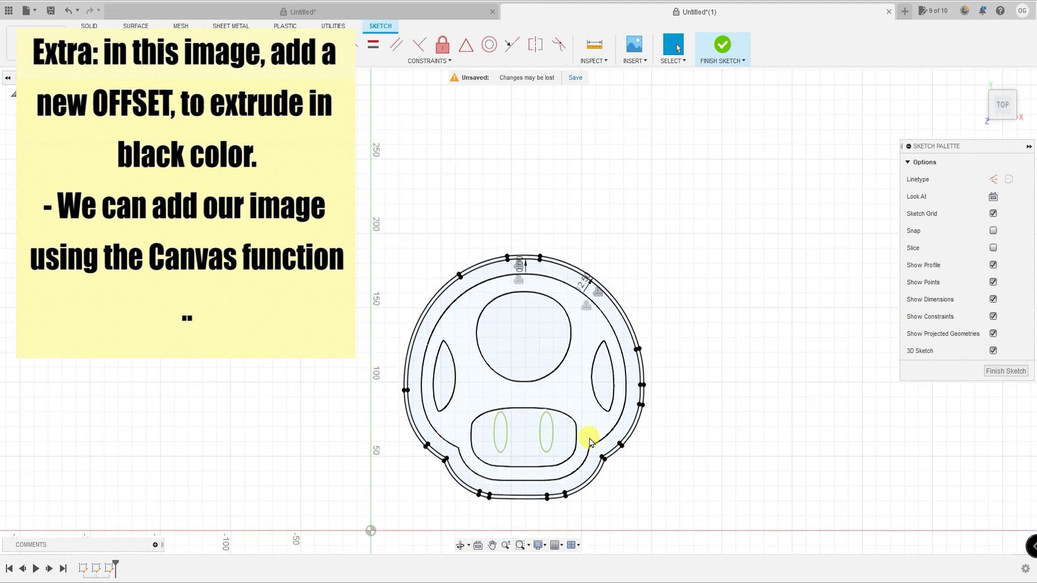
pyautogui.scroll(-1, 590, 442)
pyautogui.scroll(-1, 597, 412)
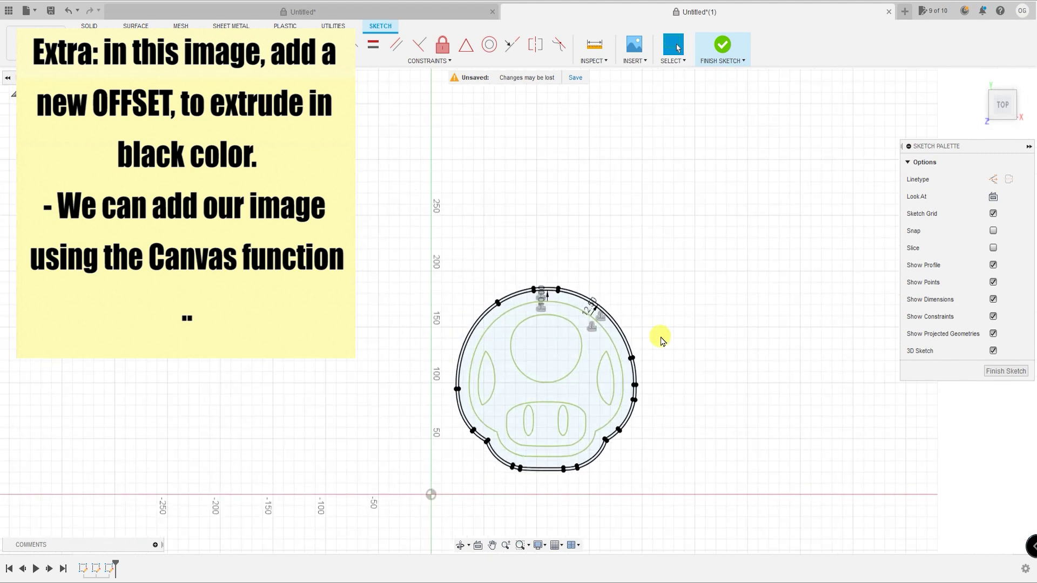
pyautogui.moveTo(660, 338); pyautogui.dragTo(625, 282, button='middle')
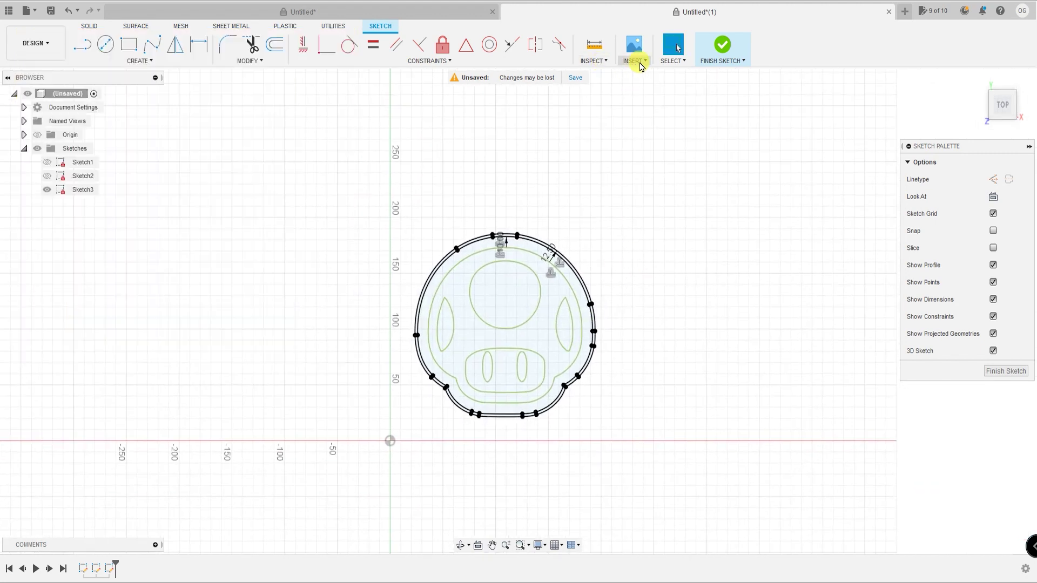
# - Move the colour mushroom reference picture over the sketch and enlarge it
pyautogui.click(633, 61)
pyautogui.moveTo(527, 292); pyautogui.dragTo(329, 122)
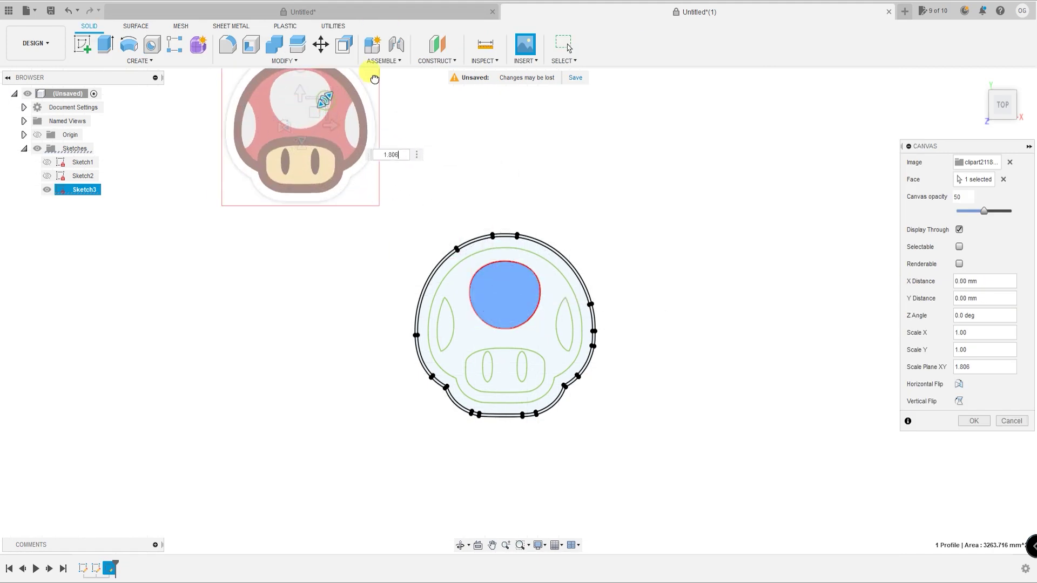
pyautogui.moveTo(314, 112); pyautogui.dragTo(233, 330)
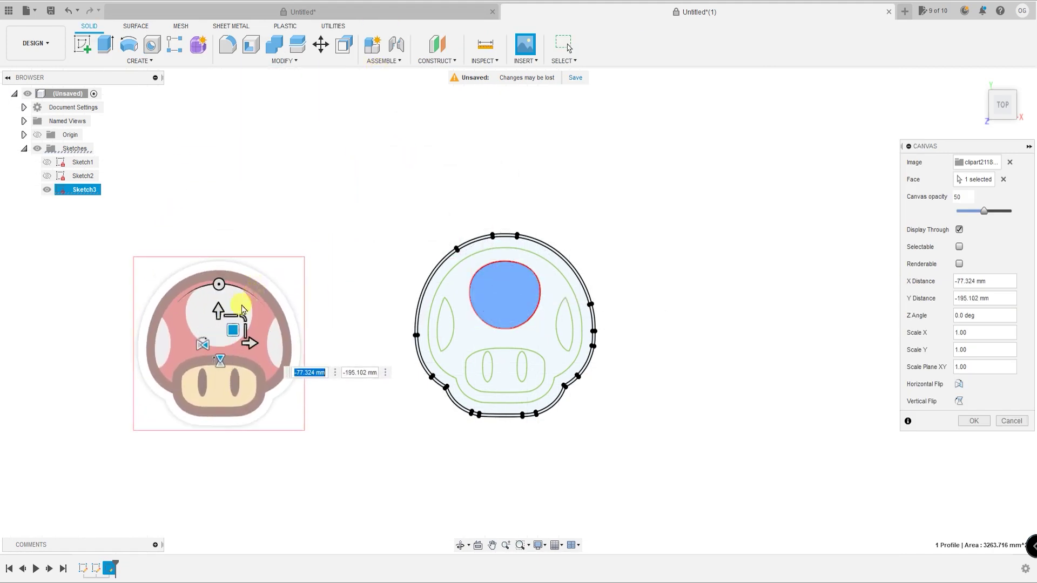
pyautogui.moveTo(244, 314); pyautogui.dragTo(242, 314)
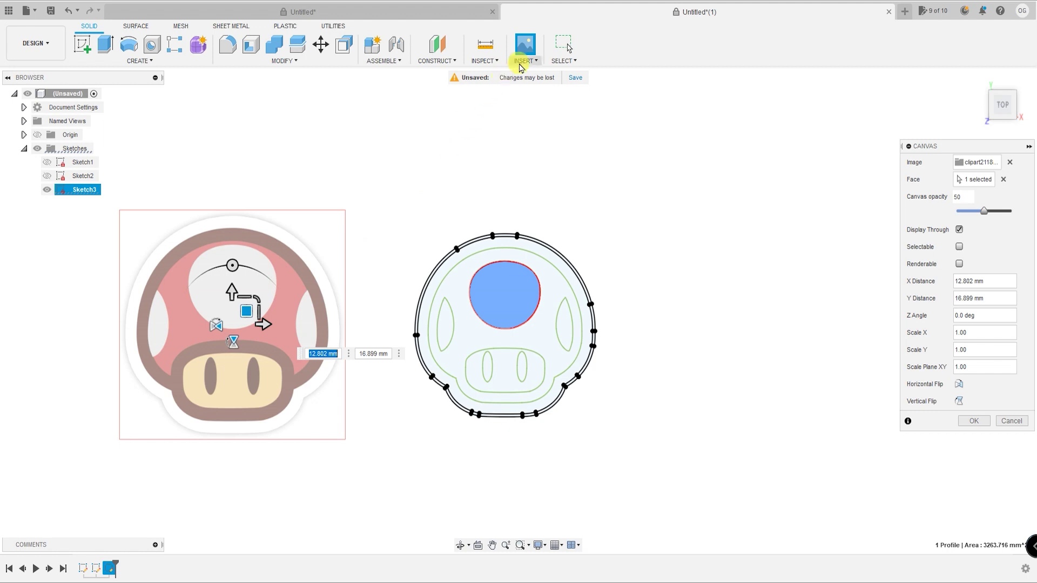
pyautogui.click(525, 54)
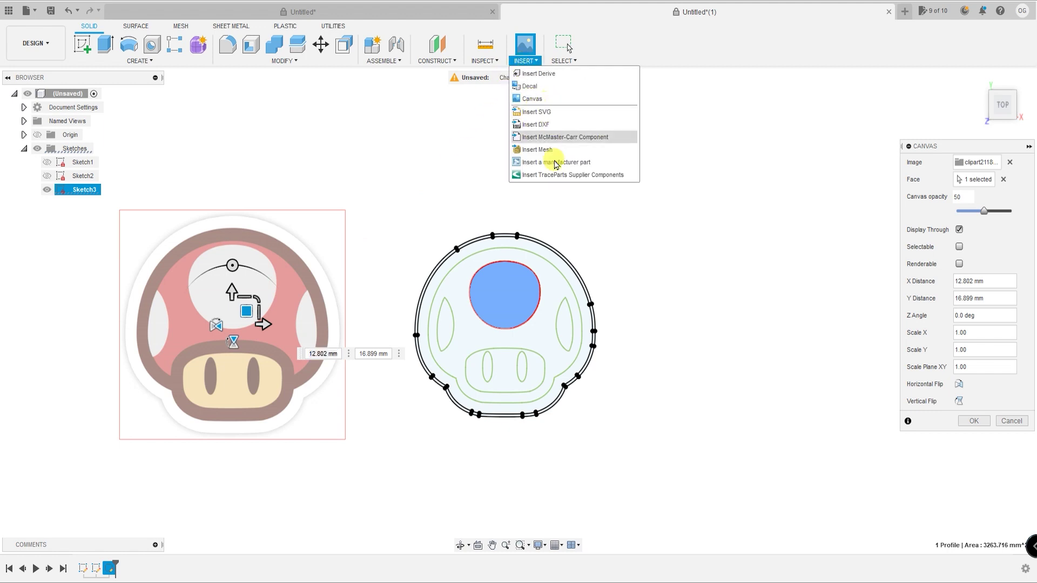
pyautogui.click(752, 371)
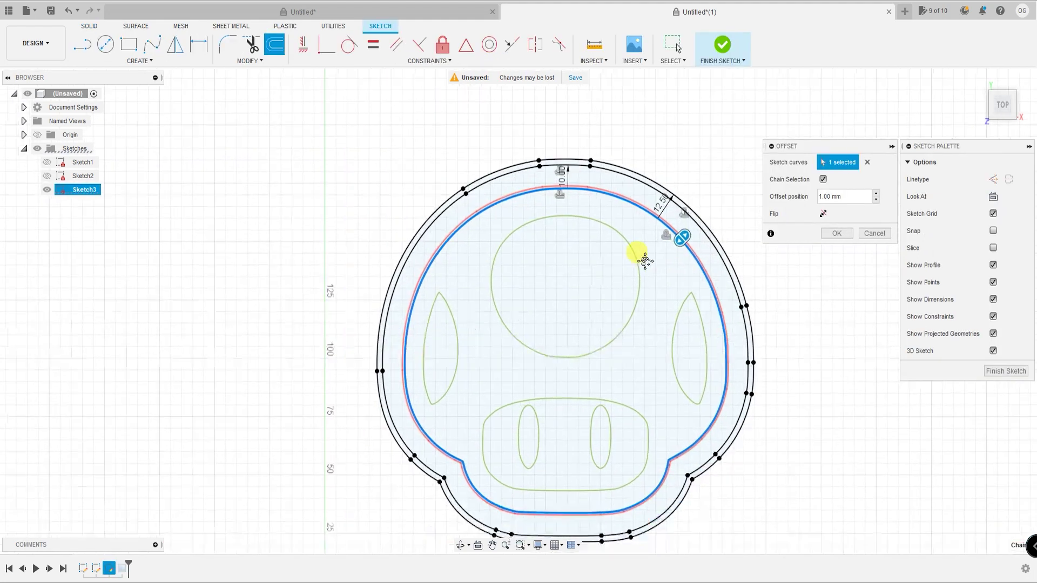
# - Create an inward offset of -8.856 mm inside the mushroom's outer contour
pyautogui.moveTo(643, 215); pyautogui.dragTo(629, 226)
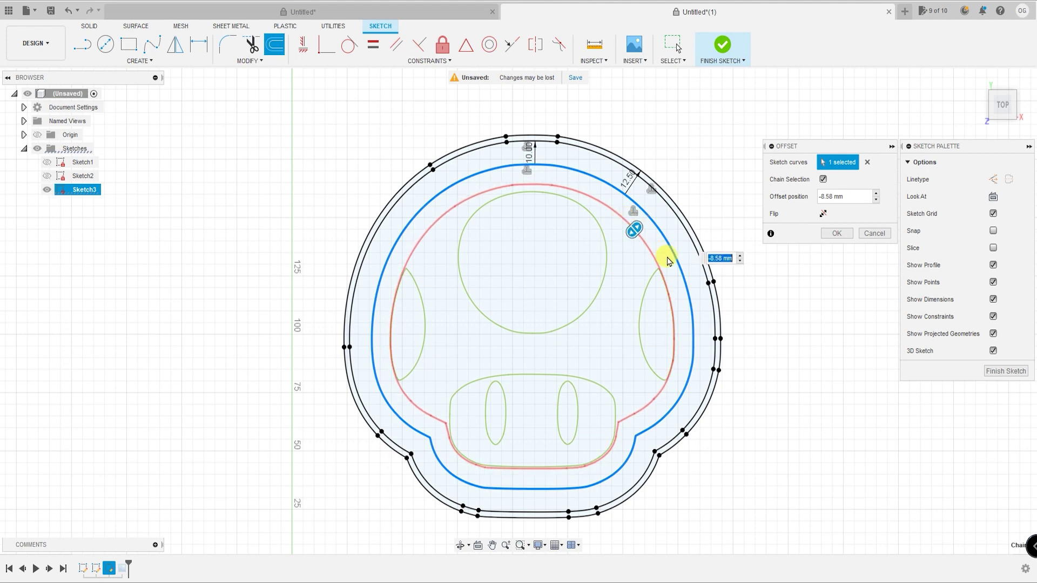
pyautogui.scroll(2, 665, 270)
pyautogui.scroll(3, 668, 269)
pyautogui.scroll(2, 668, 269)
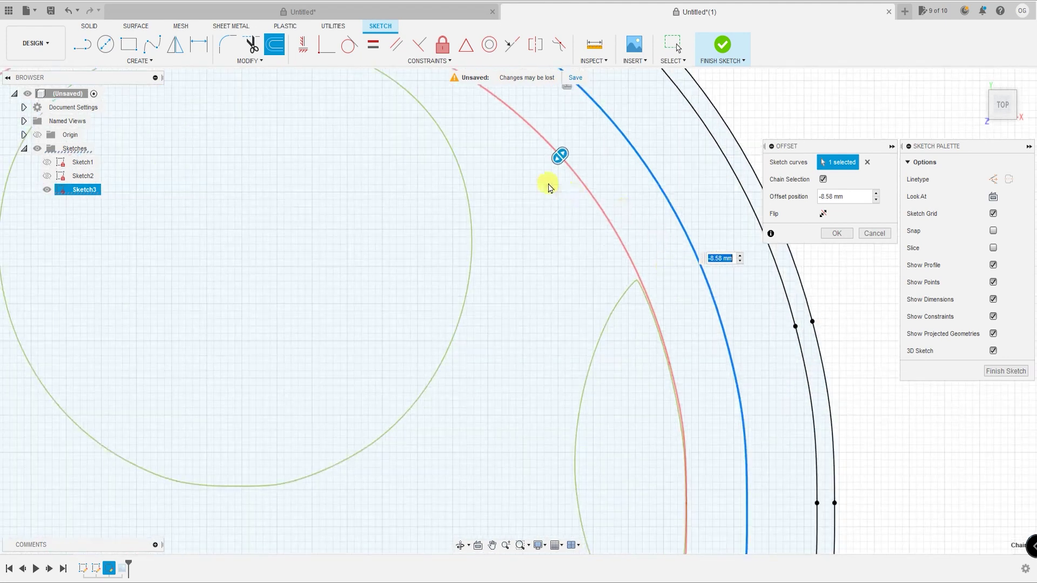
pyautogui.moveTo(556, 155); pyautogui.dragTo(551, 154)
pyautogui.scroll(-5, 566, 208)
pyautogui.scroll(-1, 564, 263)
pyautogui.moveTo(583, 229); pyautogui.dragTo(585, 226, button='middle')
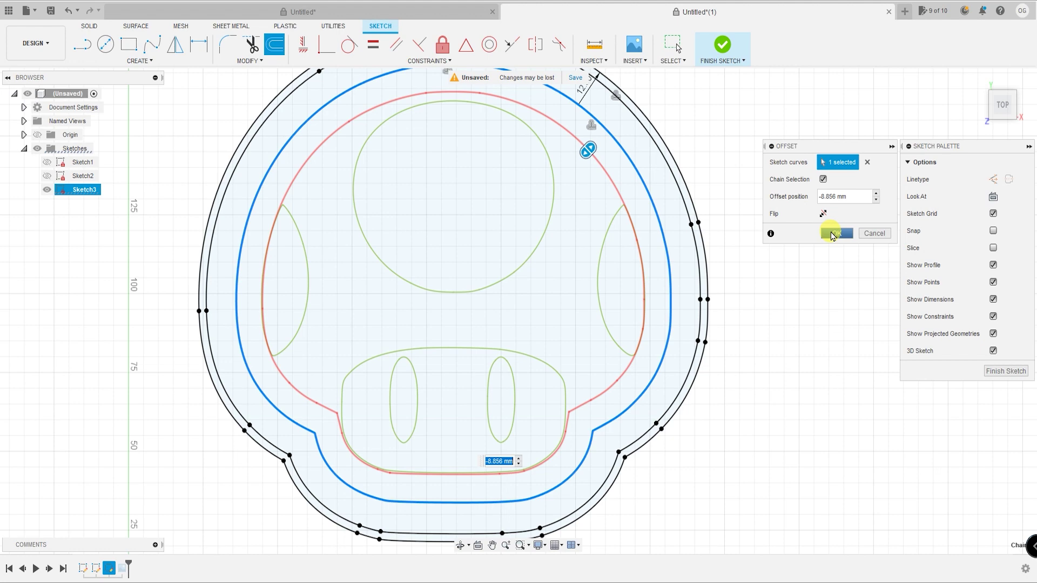
pyautogui.click(832, 234)
pyautogui.scroll(-3, 768, 273)
pyautogui.moveTo(756, 277); pyautogui.dragTo(740, 309, button='middle')
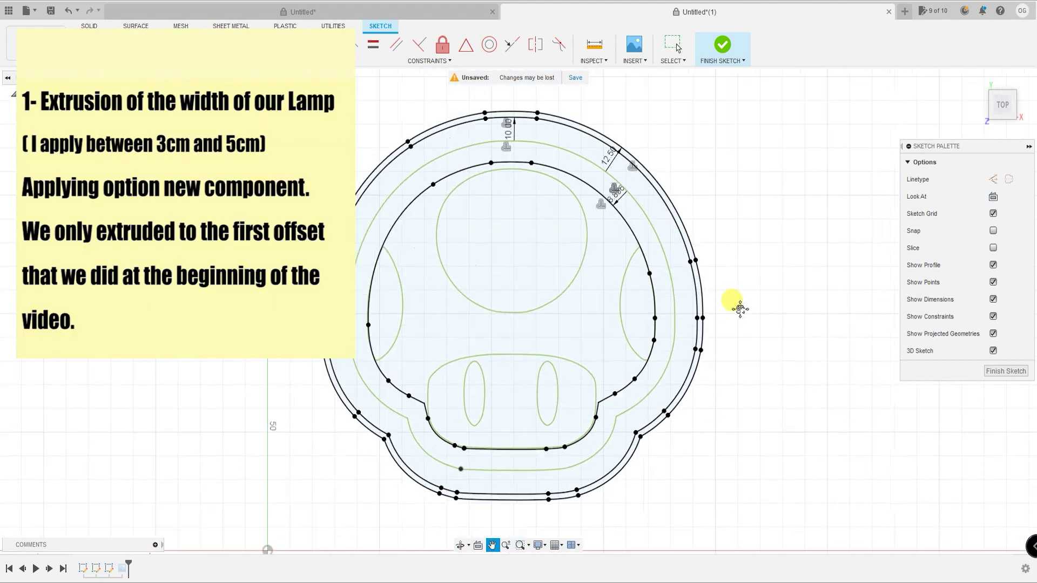
# - Finish the sketch and extrude the outer ring profile -35 mm
pyautogui.moveTo(740, 309); pyautogui.dragTo(717, 296)
pyautogui.press('Escape')
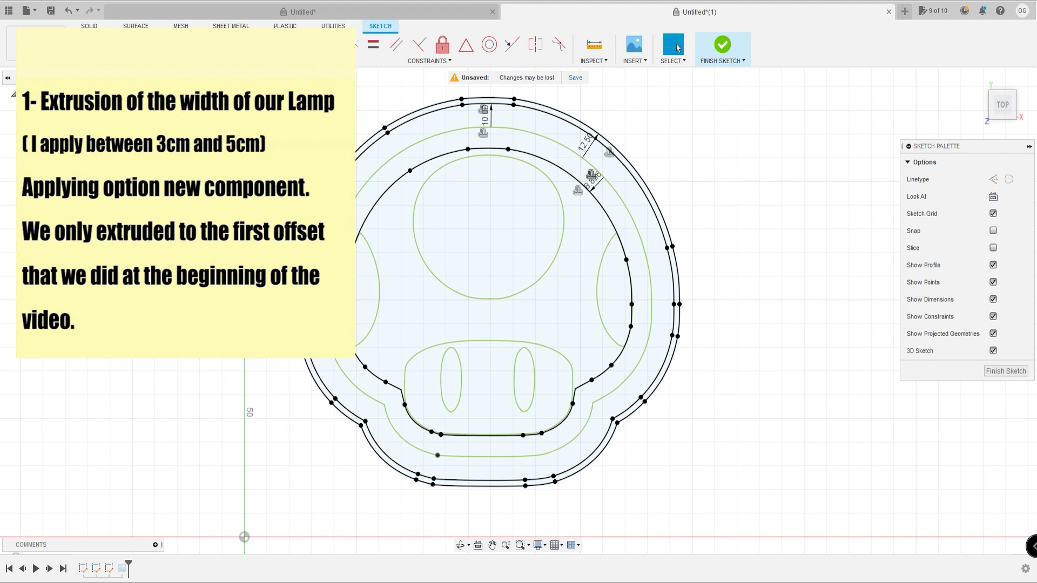
pyautogui.click(722, 44)
pyautogui.press('e')
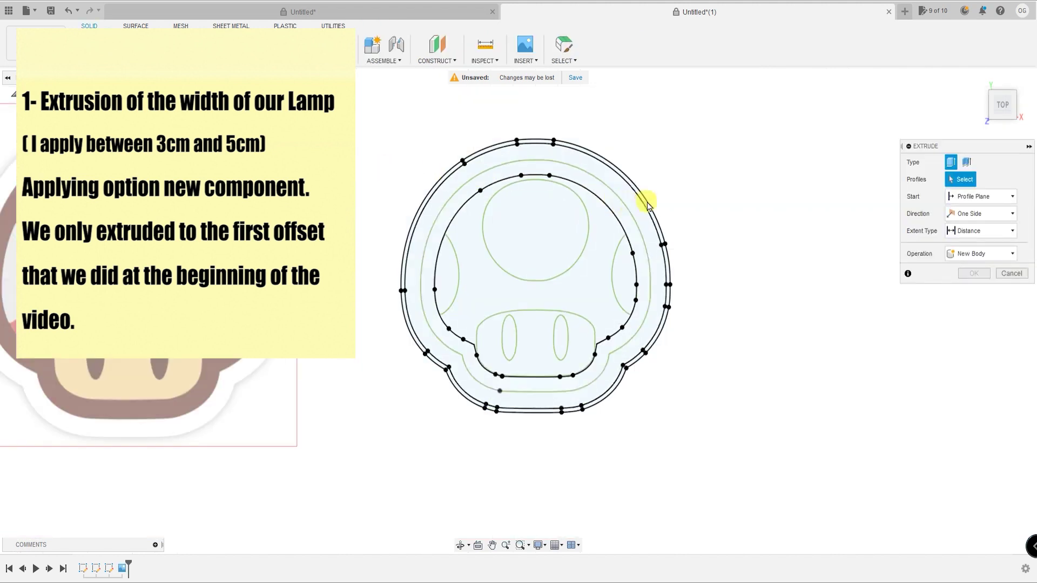
pyautogui.click(646, 208)
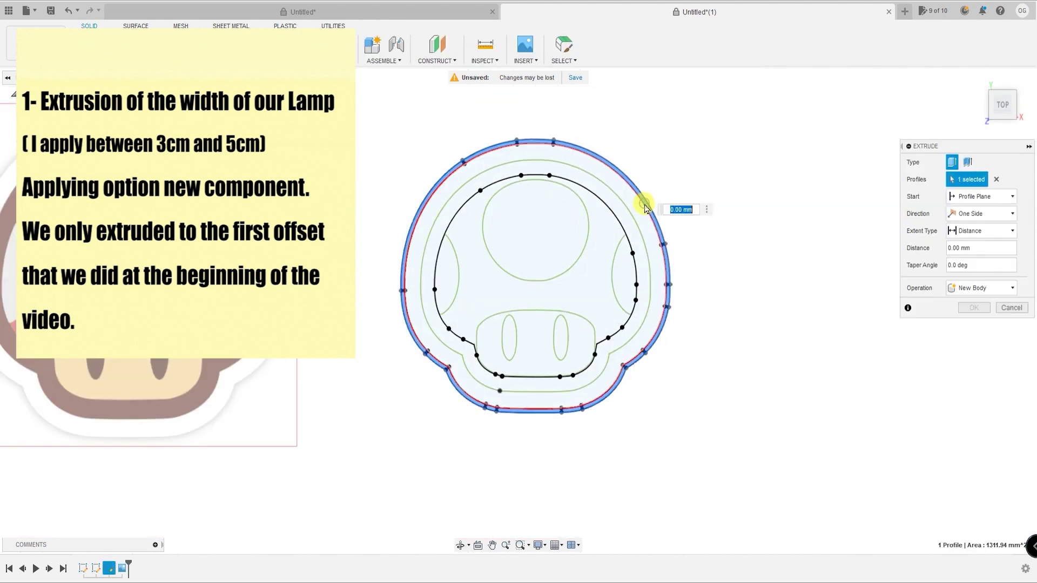
pyautogui.write('-35')
pyautogui.press('Return')
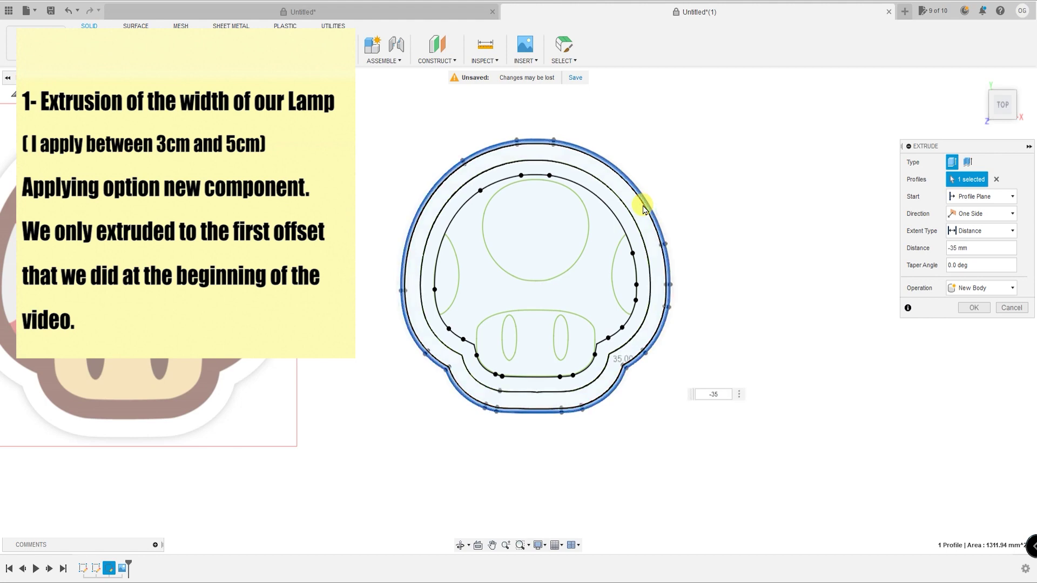
pyautogui.moveTo(710, 303)
pyautogui.keyDown('shift'); pyautogui.mouseDown(button='middle')
pyautogui.moveTo(716, 244)
pyautogui.moveTo(701, 283)
pyautogui.moveTo(710, 247)
pyautogui.moveTo(713, 269)
pyautogui.mouseUp(button='middle'); pyautogui.keyUp('shift')
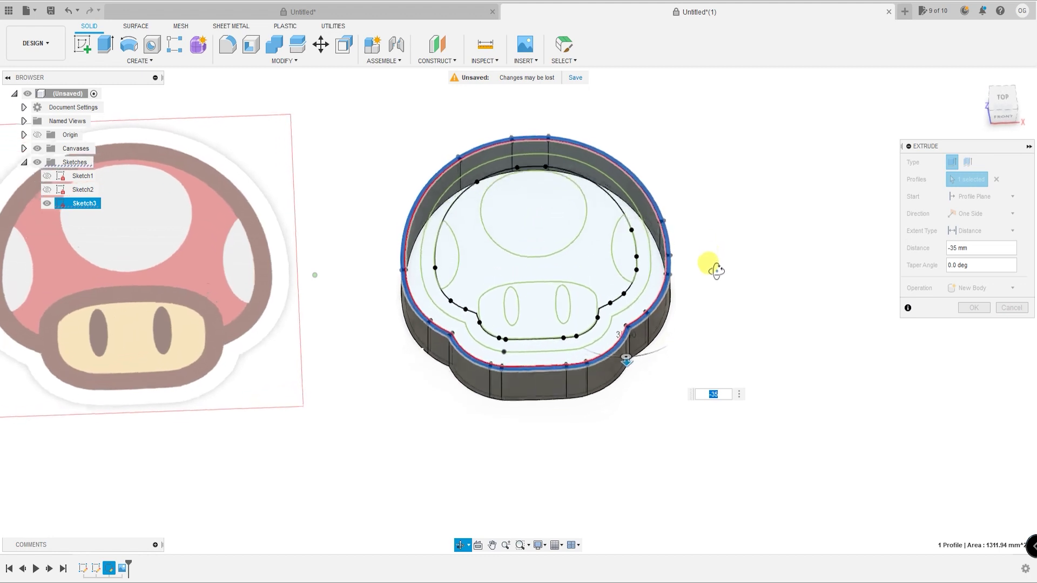
pyautogui.click(1002, 103)
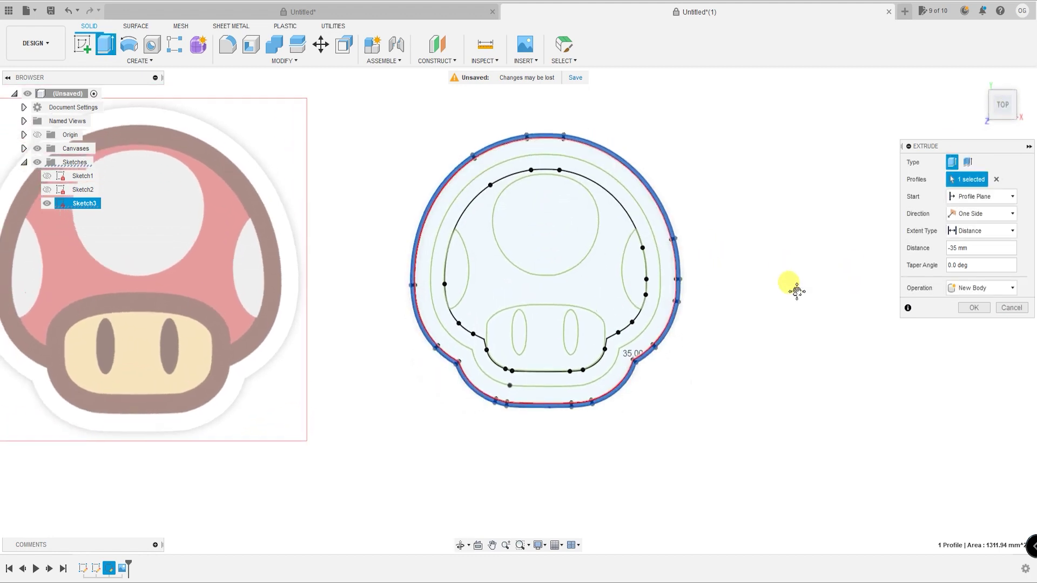
# - Make the ring extrusion a new component, rename it Black, and show Sketch3 again
pyautogui.click(982, 288)
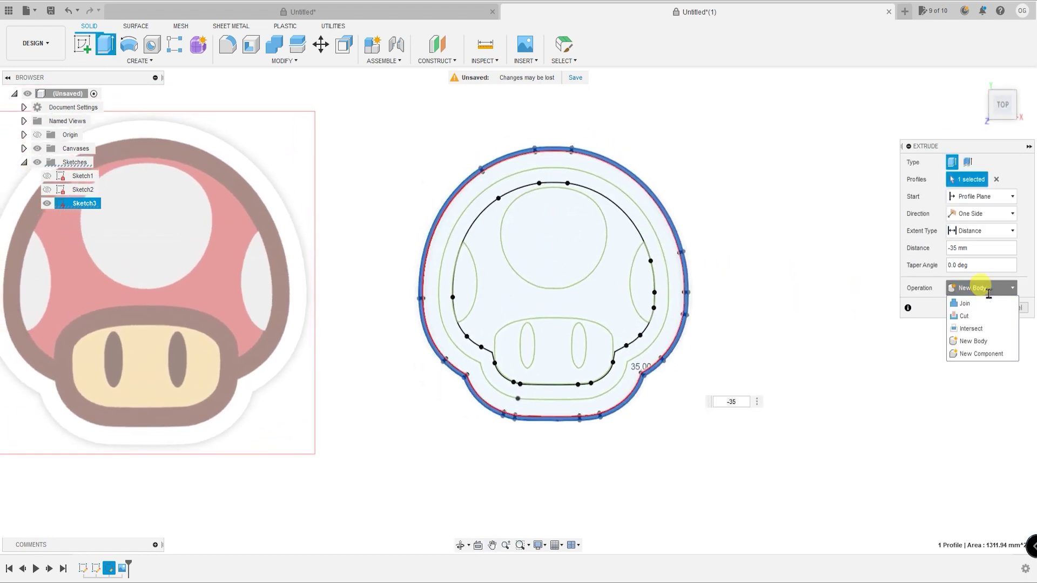
pyautogui.click(982, 354)
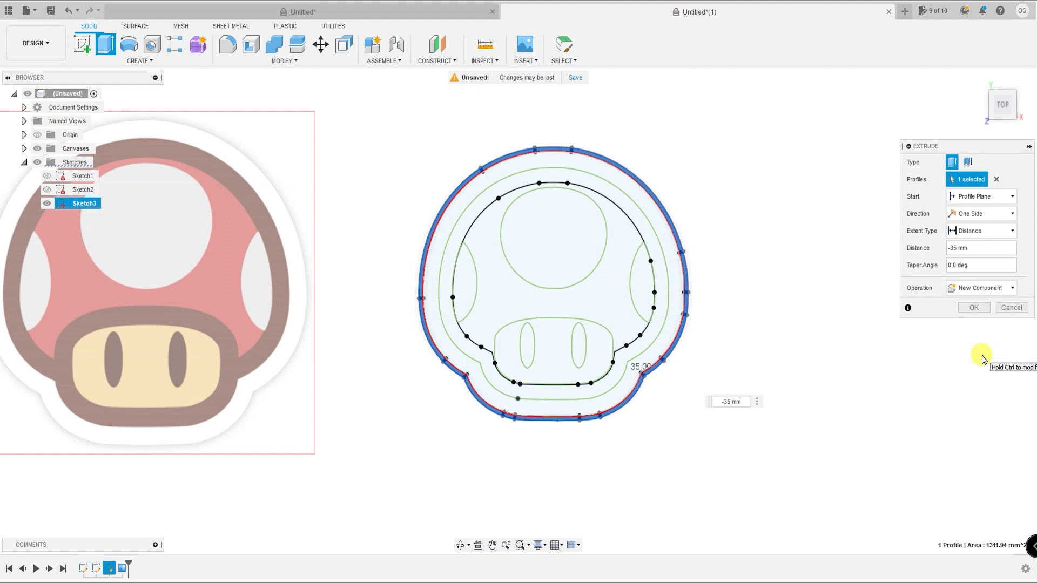
pyautogui.click(974, 308)
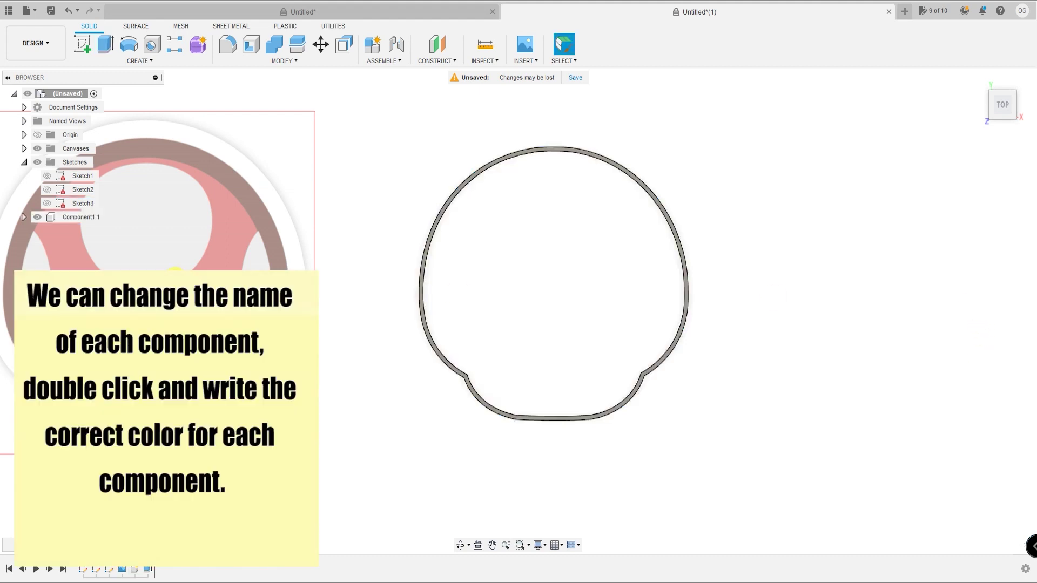
pyautogui.doubleClick(80, 217)
pyautogui.press('Return')
pyautogui.click(768, 148)
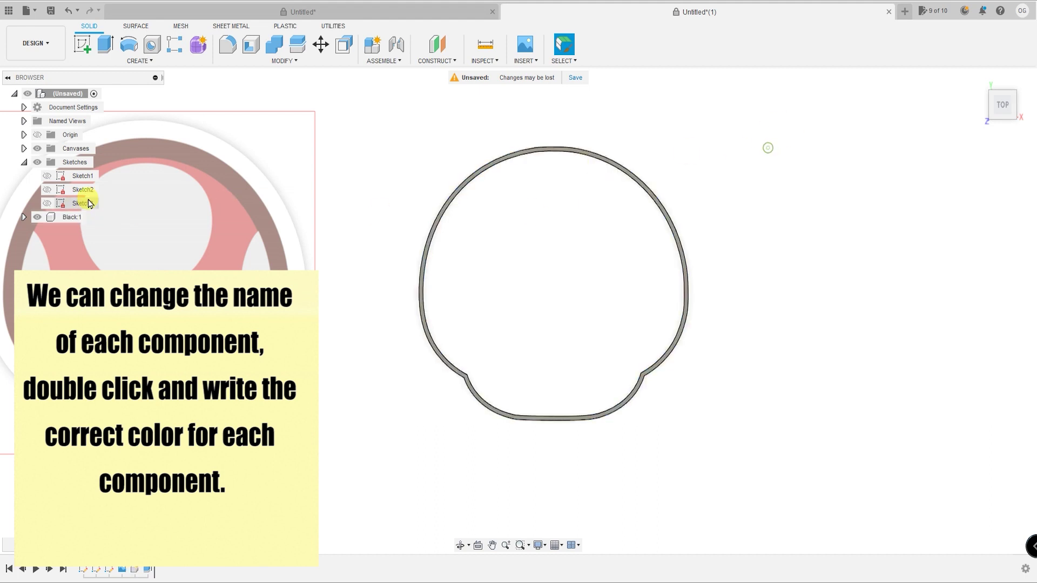
pyautogui.click(48, 204)
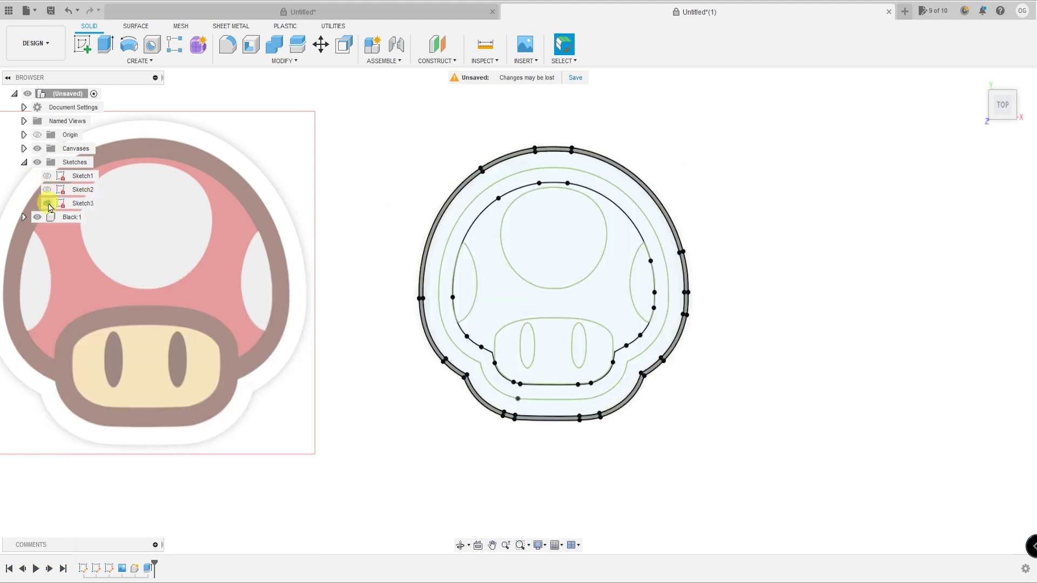
pyautogui.scroll(3, 691, 259)
# - Extrude both eyes, the outline band and outer ring -1 mm, joined into Black
pyautogui.moveTo(725, 248); pyautogui.dragTo(873, 250, button='middle')
pyautogui.scroll(-2, 873, 251)
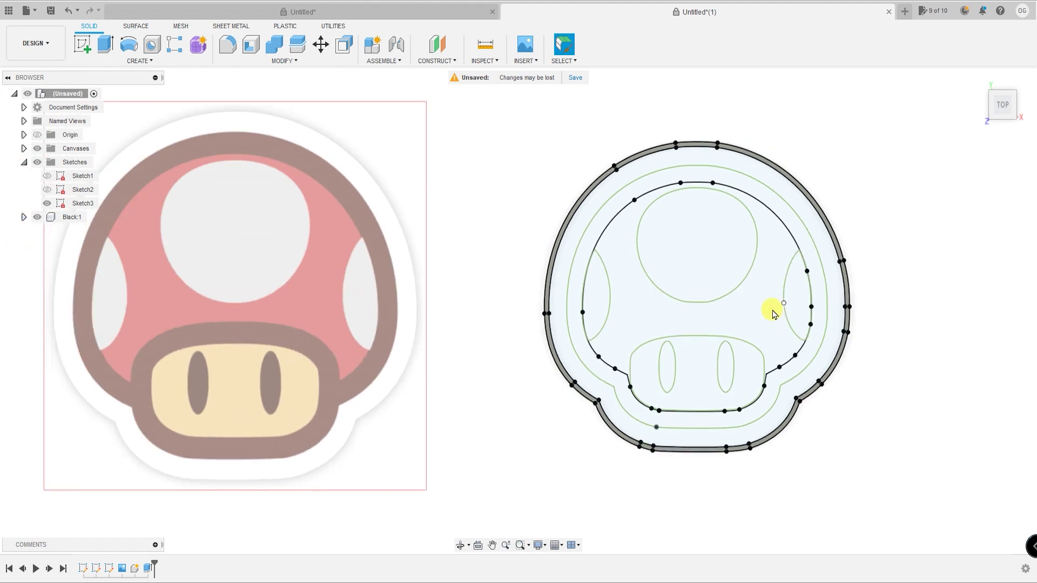
pyautogui.press('e')
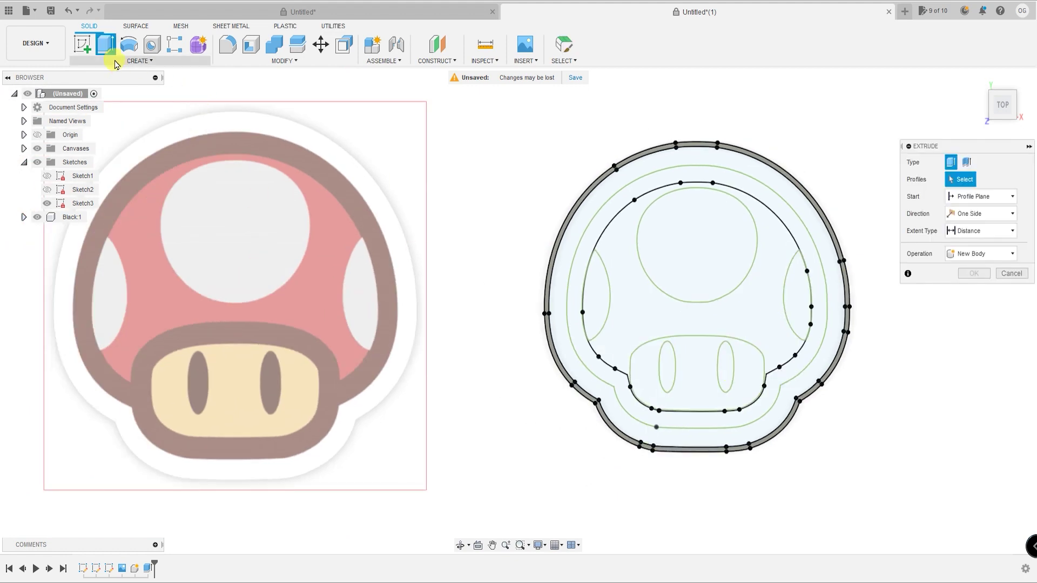
pyautogui.click(668, 367)
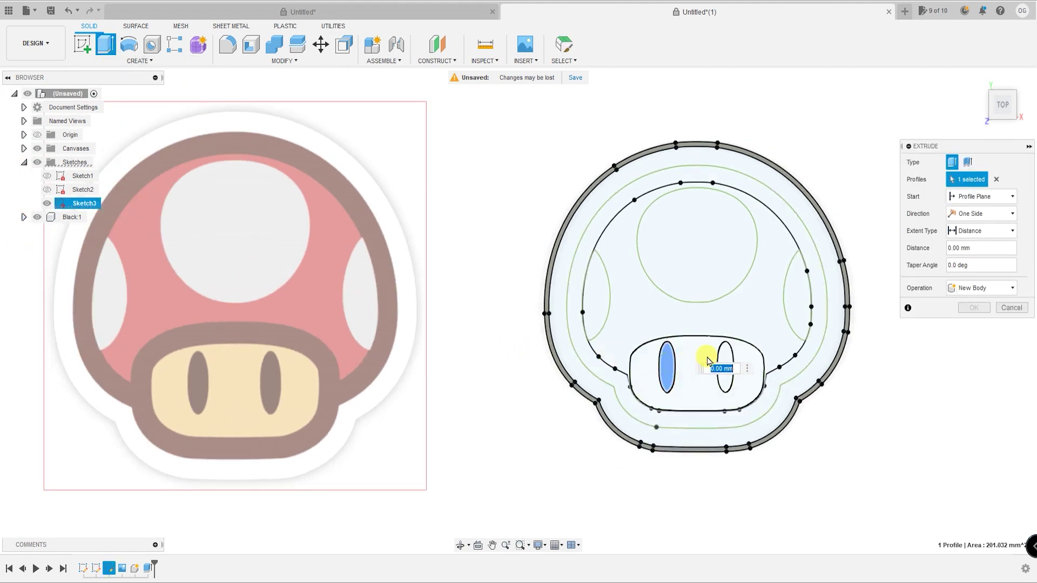
pyautogui.click(725, 361)
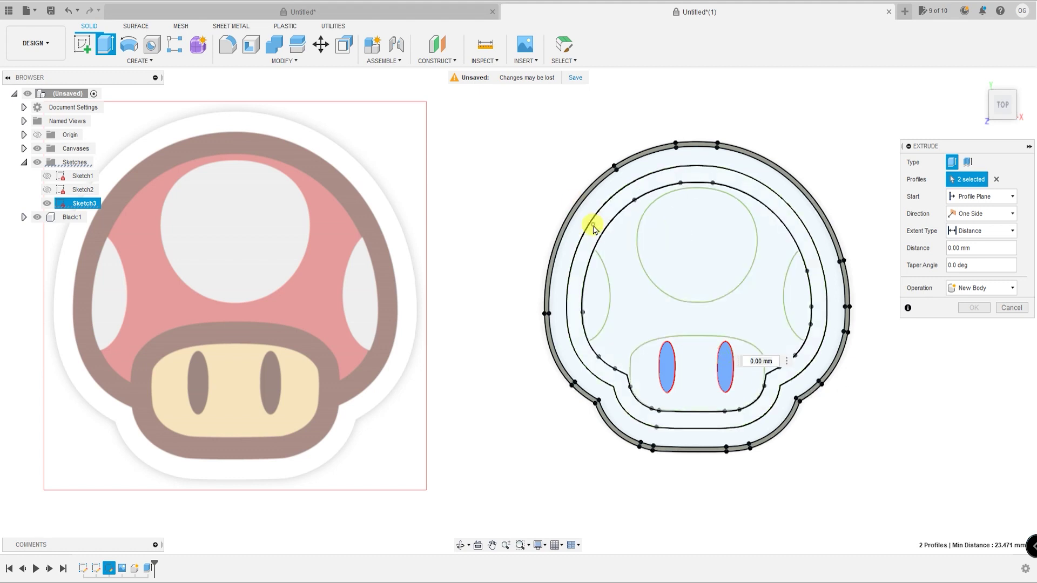
pyautogui.click(594, 229)
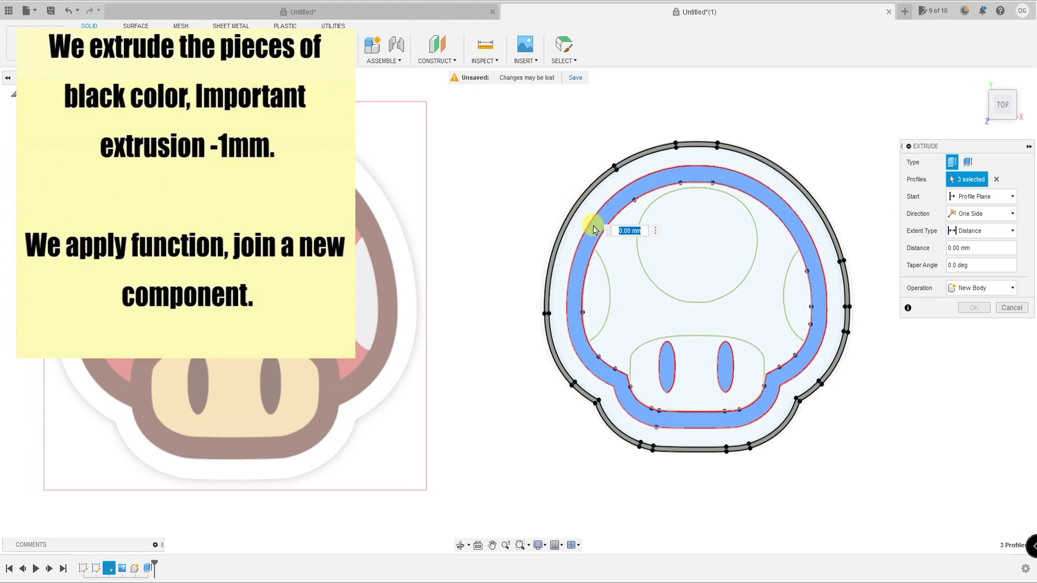
pyautogui.click(621, 413)
pyautogui.scroll(-1, 670, 481)
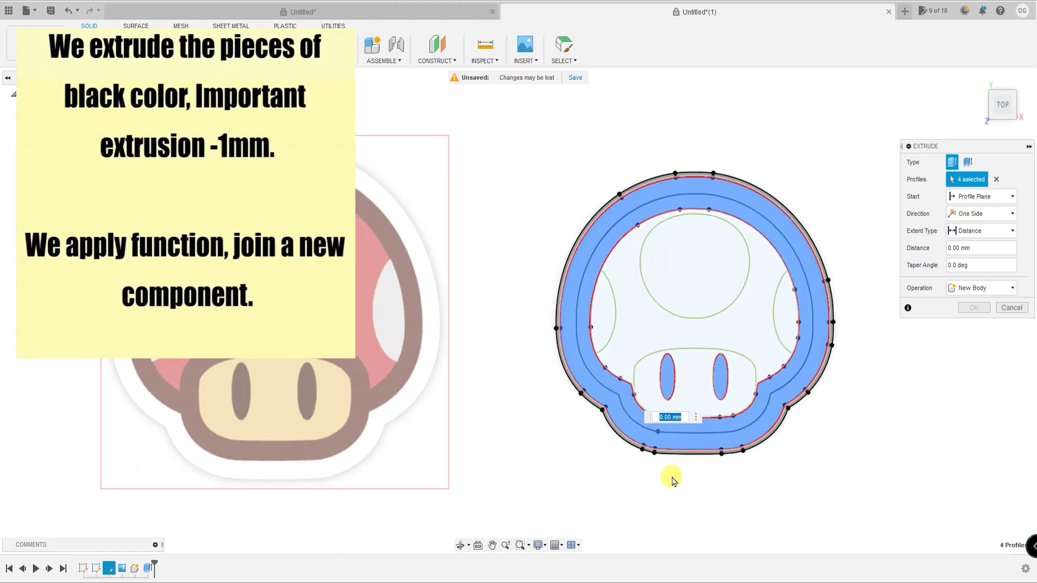
pyautogui.moveTo(763, 481); pyautogui.dragTo(674, 471, button='middle')
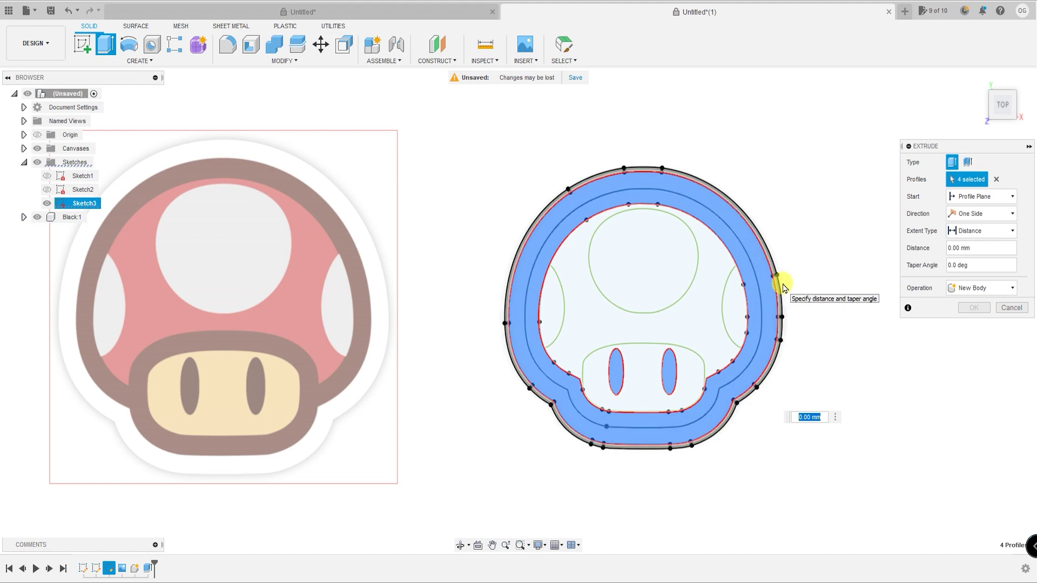
pyautogui.click(824, 417)
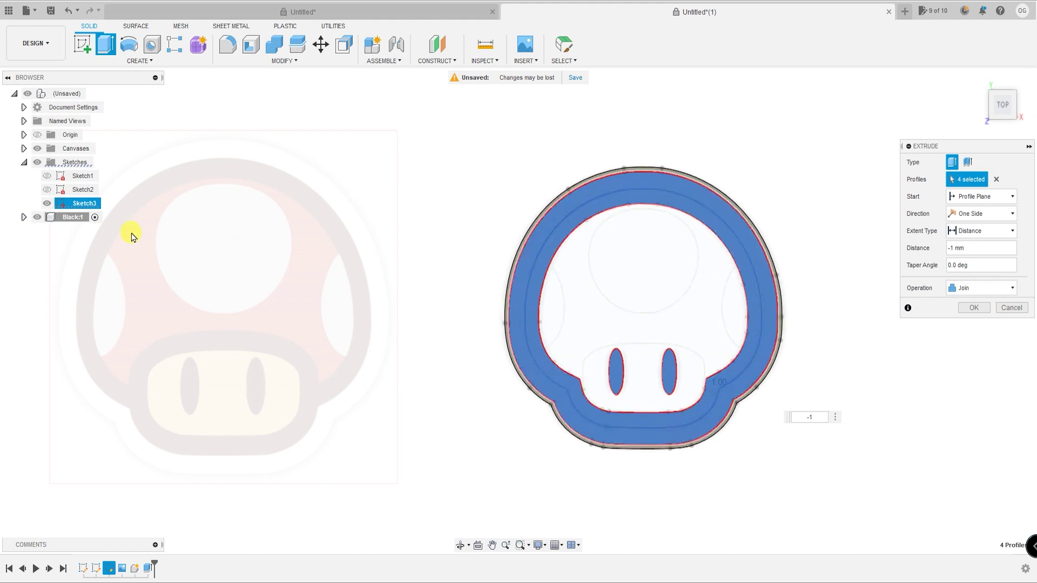
pyautogui.click(972, 308)
# - Begin a new extrusion with the large top white spot selected
pyautogui.press('e')
pyautogui.scroll(1, 637, 259)
pyautogui.click(637, 260)
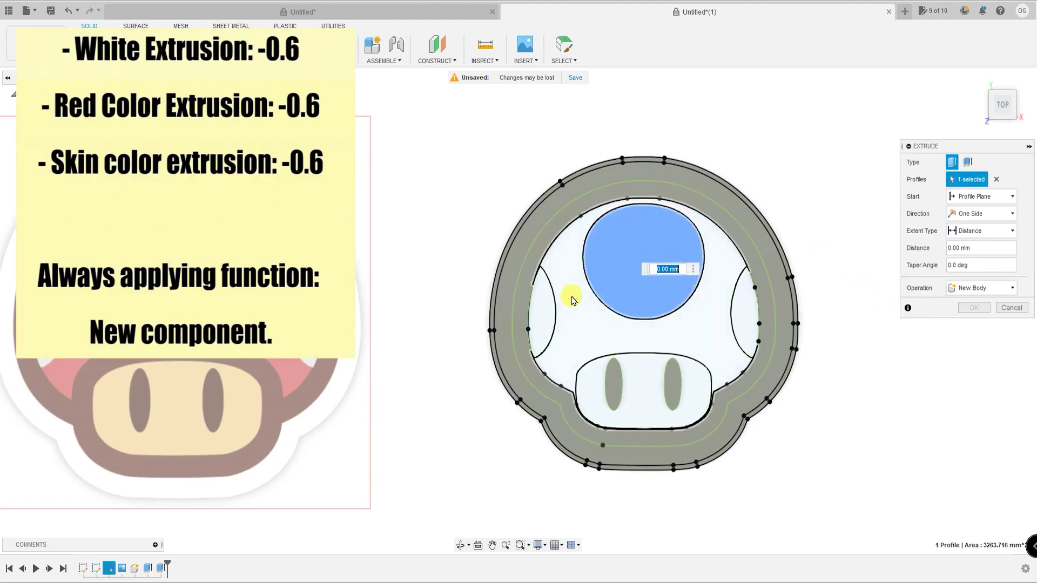
# - Extrude the three white spots -0.6 mm as a new component named White
pyautogui.click(544, 315)
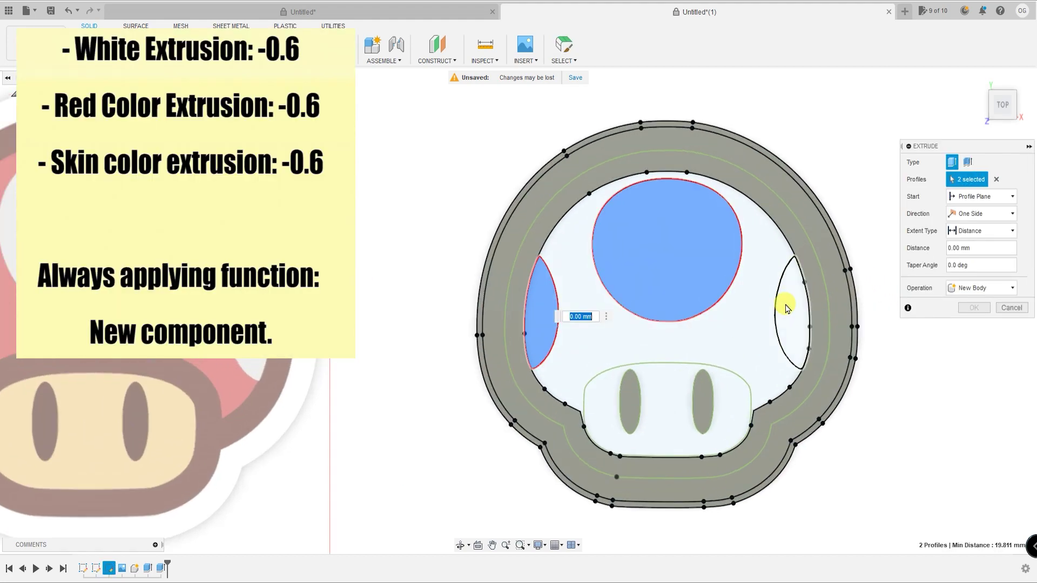
pyautogui.click(786, 309)
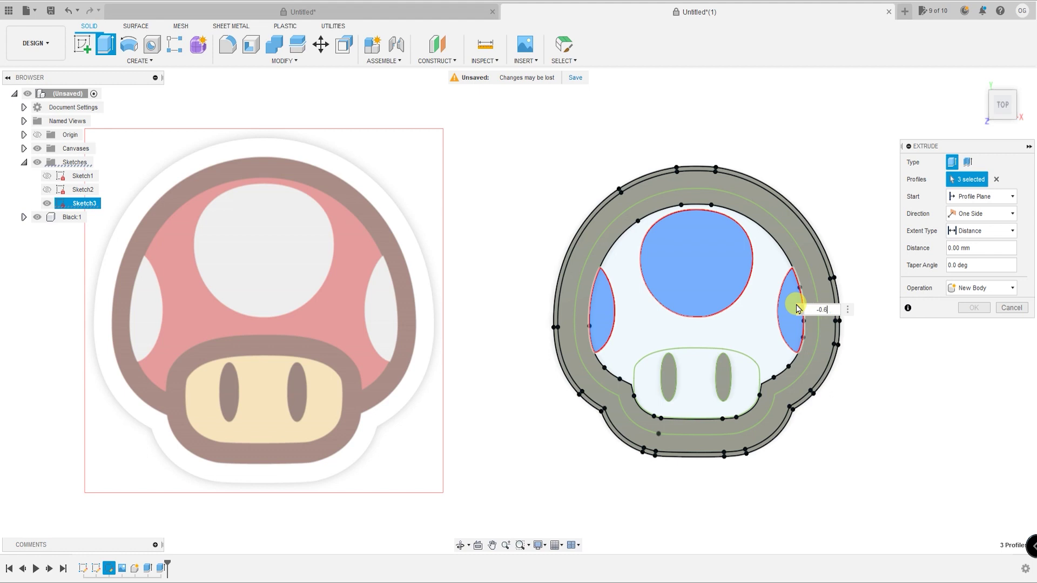
pyautogui.press('Return')
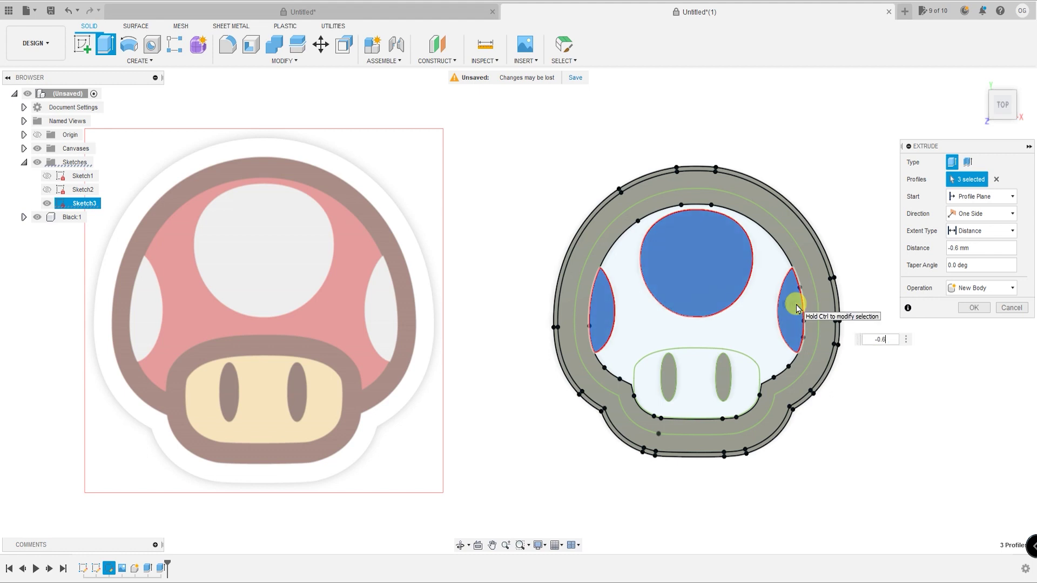
pyautogui.click(978, 288)
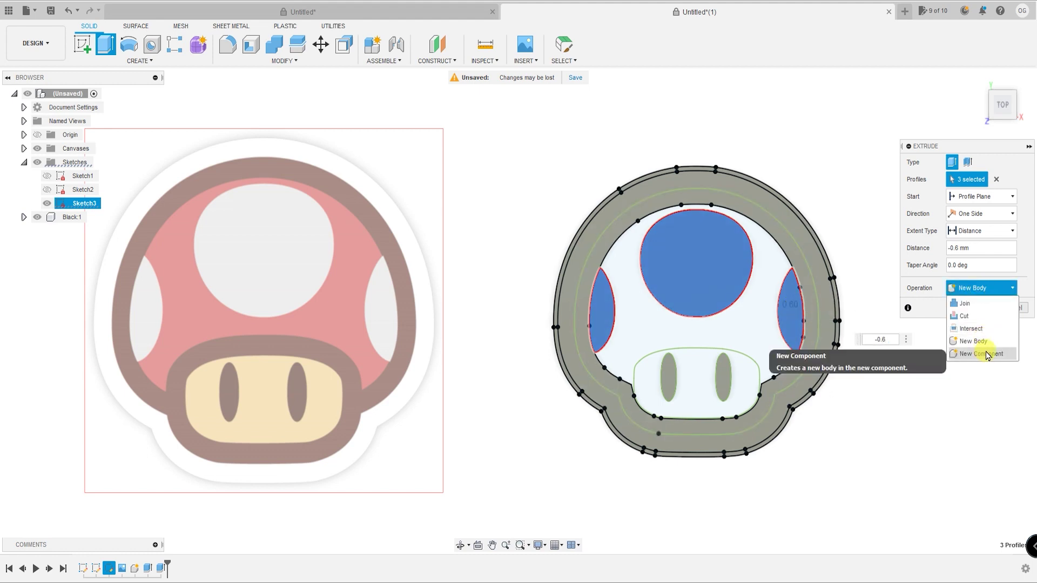
pyautogui.click(986, 354)
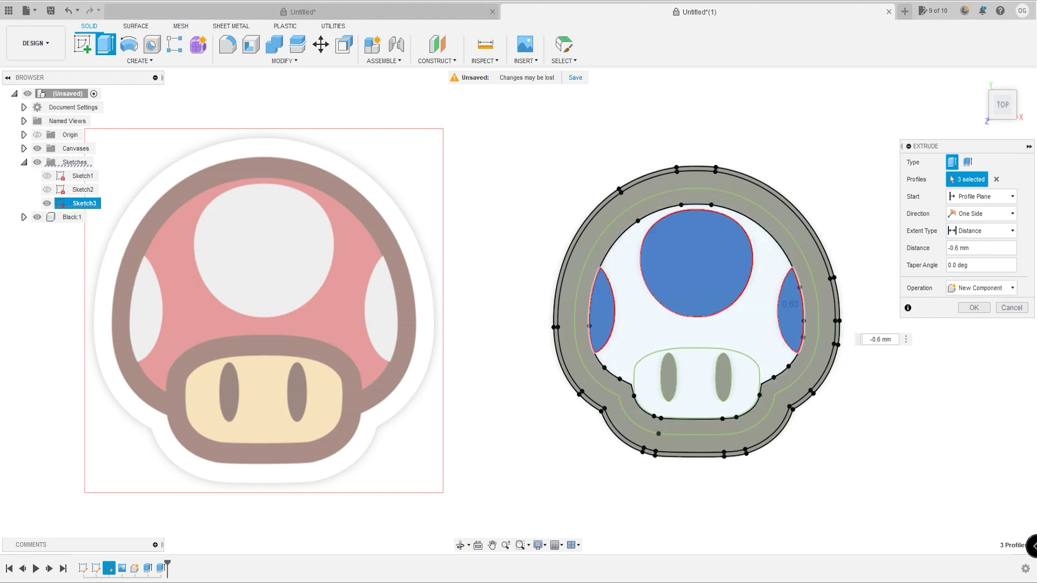
pyautogui.click(975, 308)
pyautogui.click(74, 236)
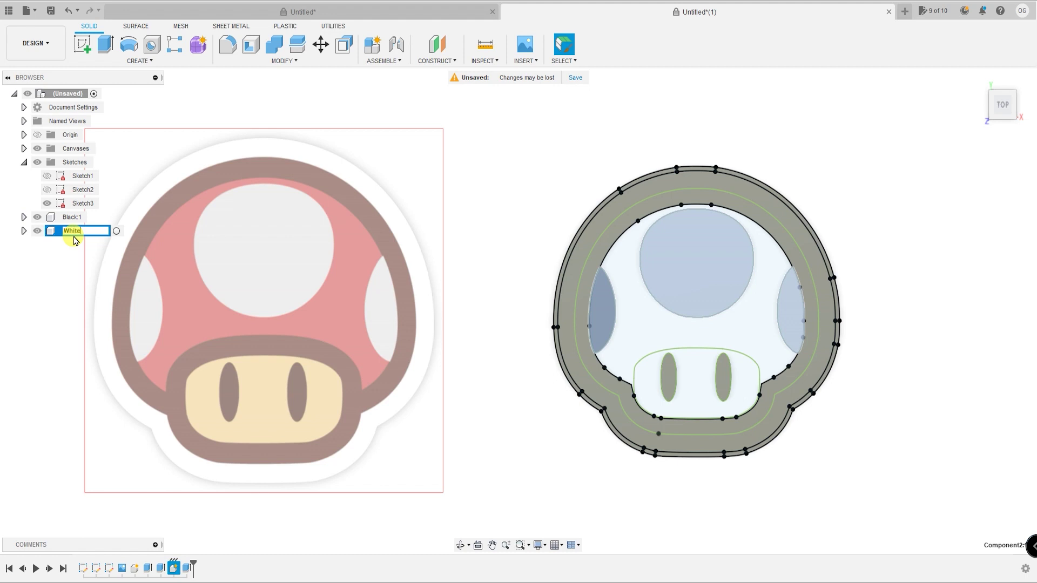
pyautogui.press('Return')
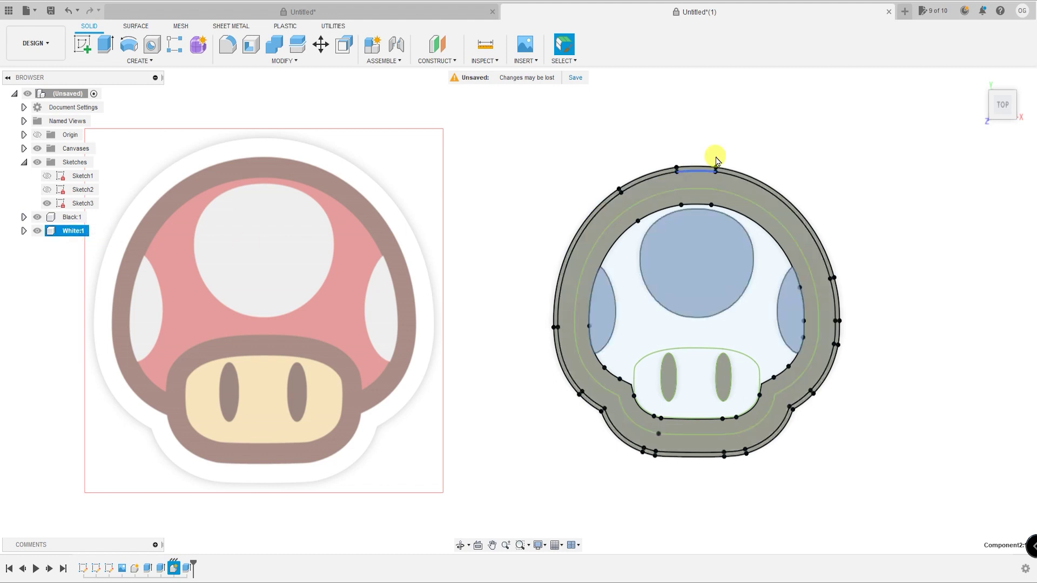
pyautogui.press('e')
pyautogui.click(648, 322)
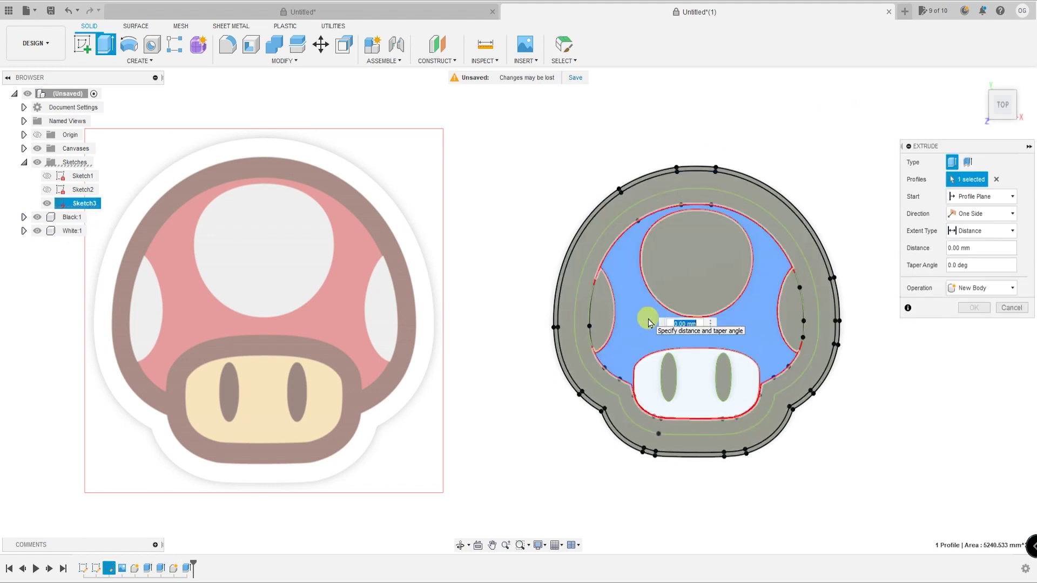
# - Extrude the red cap region -0.6 mm as a new component and start renaming it Red
pyautogui.scroll(-1, 649, 322)
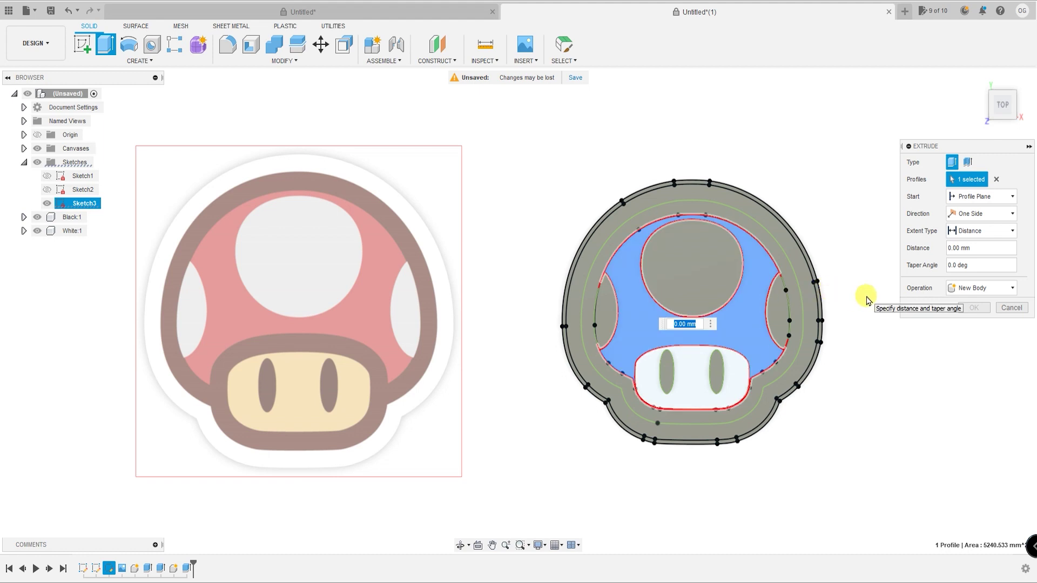
pyautogui.write('-0.6')
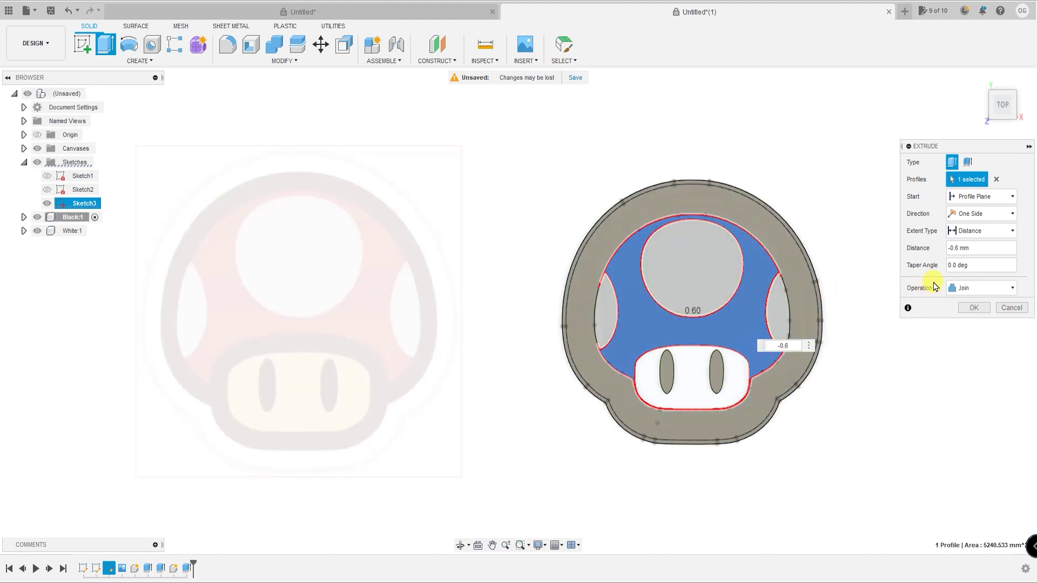
pyautogui.click(984, 288)
pyautogui.click(982, 353)
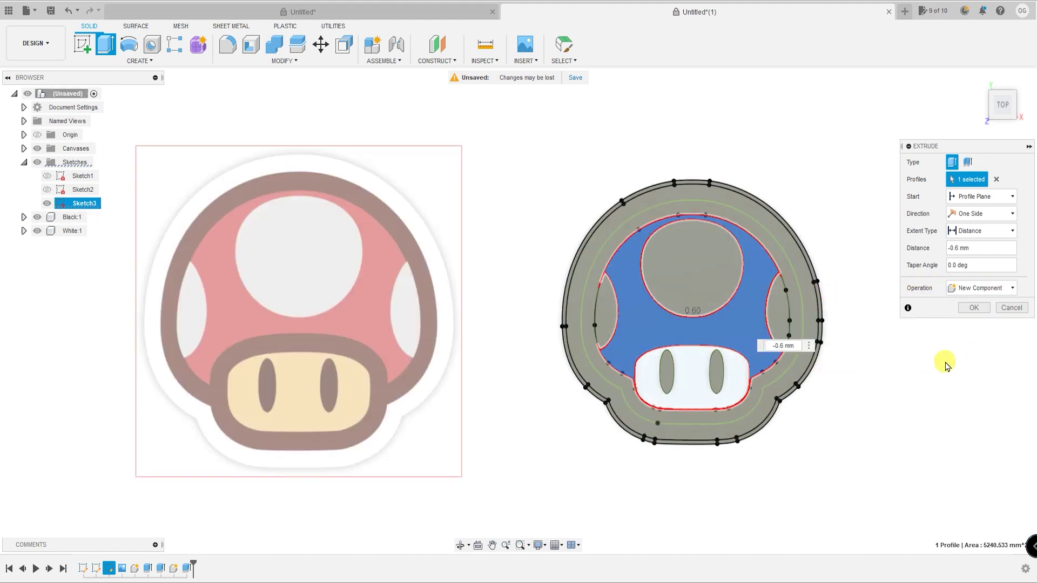
pyautogui.click(974, 309)
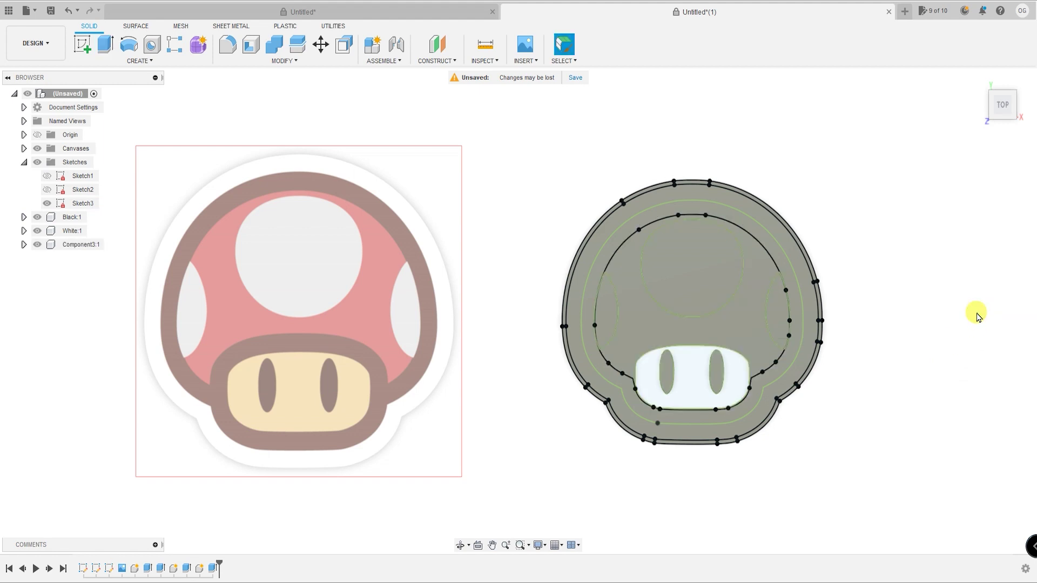
pyautogui.doubleClick(71, 249)
pyautogui.write('Red')
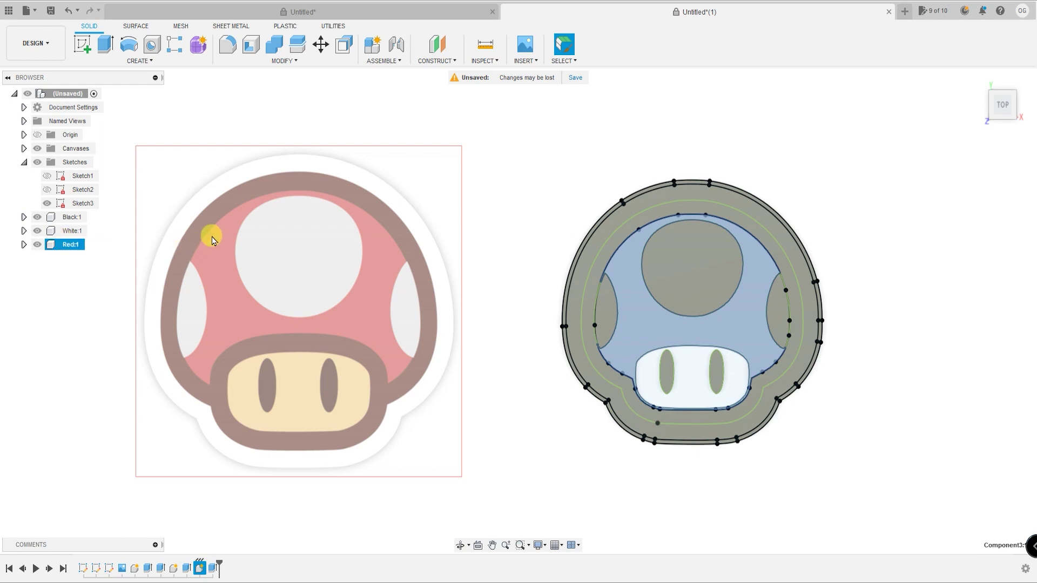
# - Extrude the face region -0.6 mm as a new component named Skin color
pyautogui.press('e')
pyautogui.click(668, 365)
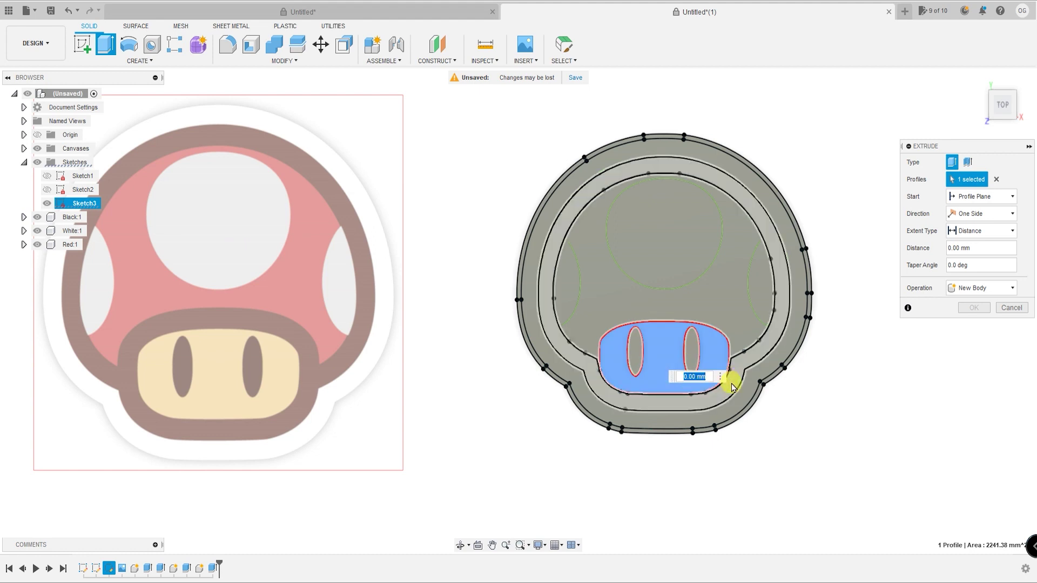
pyautogui.write('0.6')
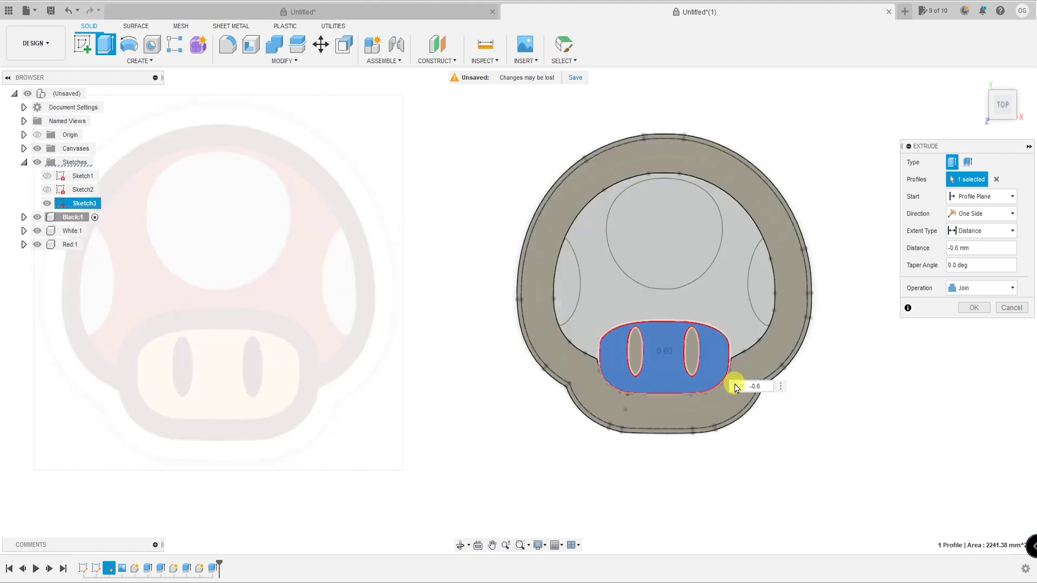
pyautogui.click(985, 286)
pyautogui.click(985, 354)
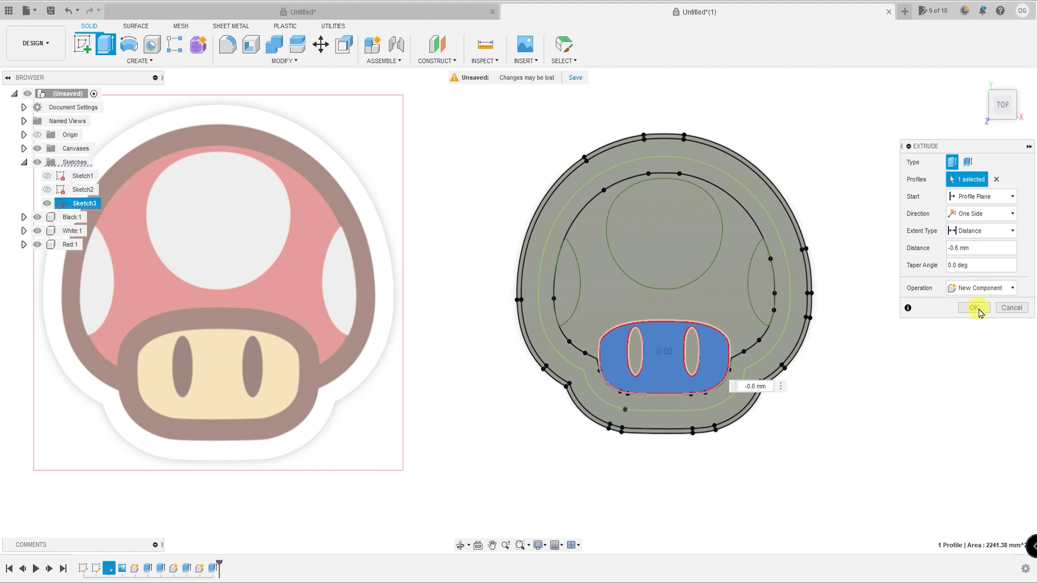
pyautogui.click(975, 308)
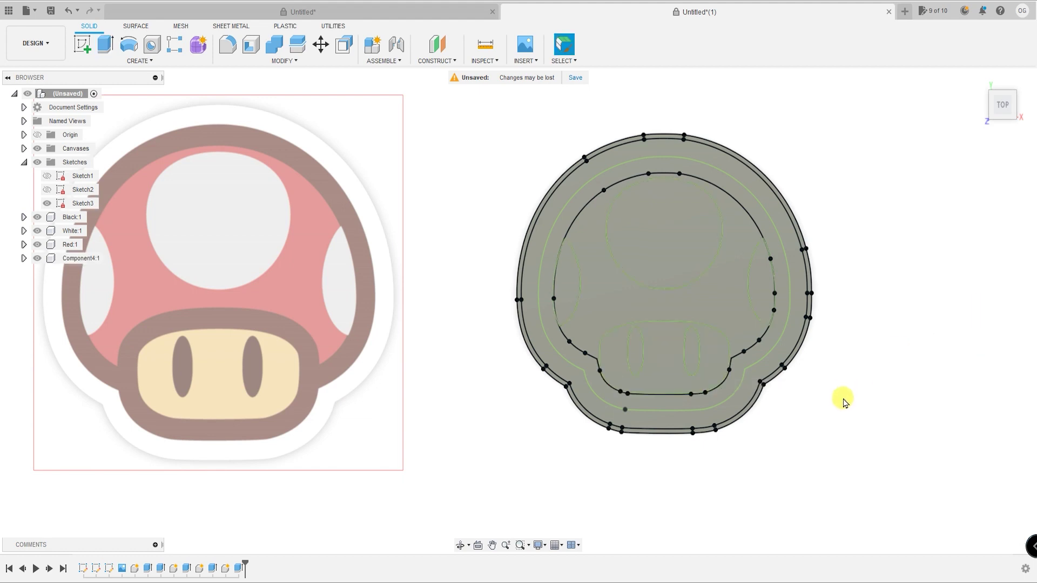
pyautogui.doubleClick(68, 258)
pyautogui.write('Skin color')
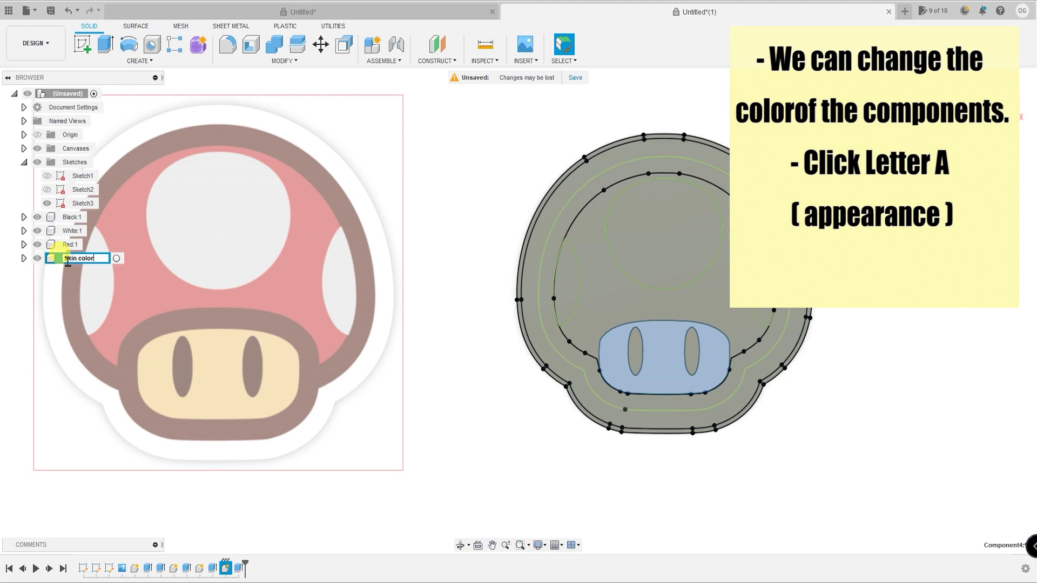
pyautogui.press('Return')
pyautogui.press('Escape')
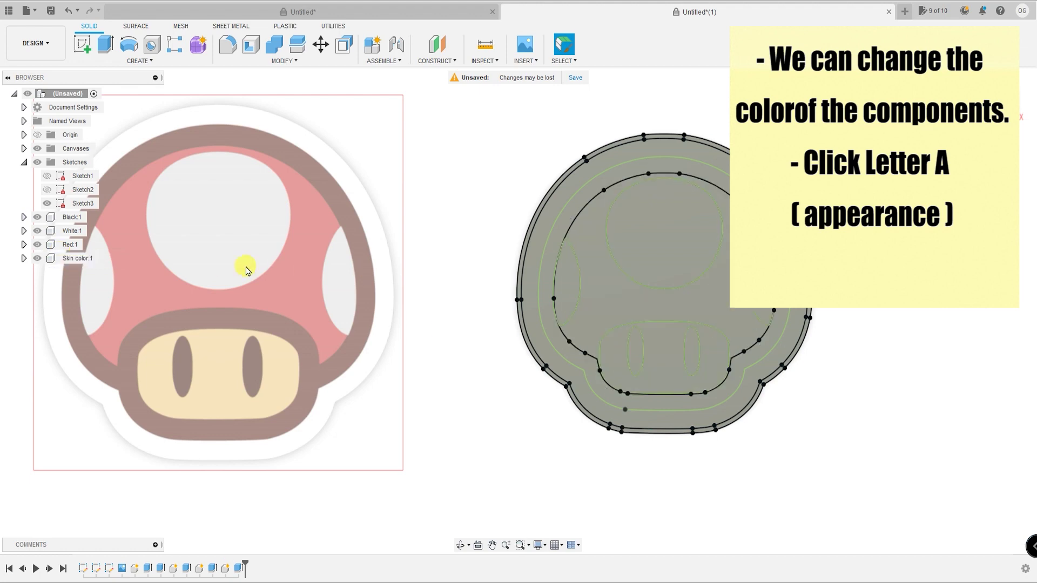
pyautogui.click(59, 218)
# - Apply black, white and red enamel paints to the Black, White and Red bodies
pyautogui.press('a')
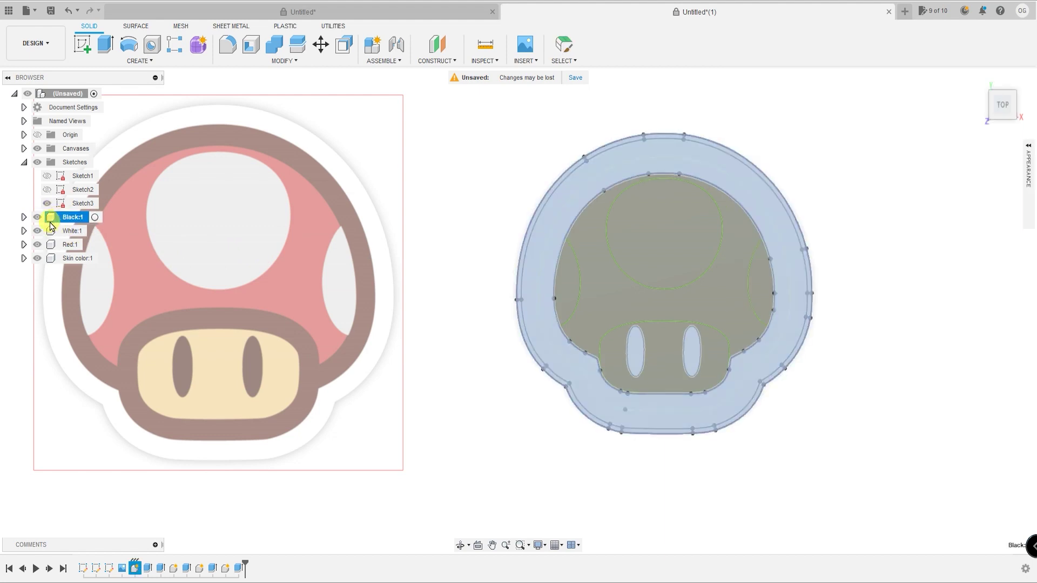
pyautogui.click(1029, 146)
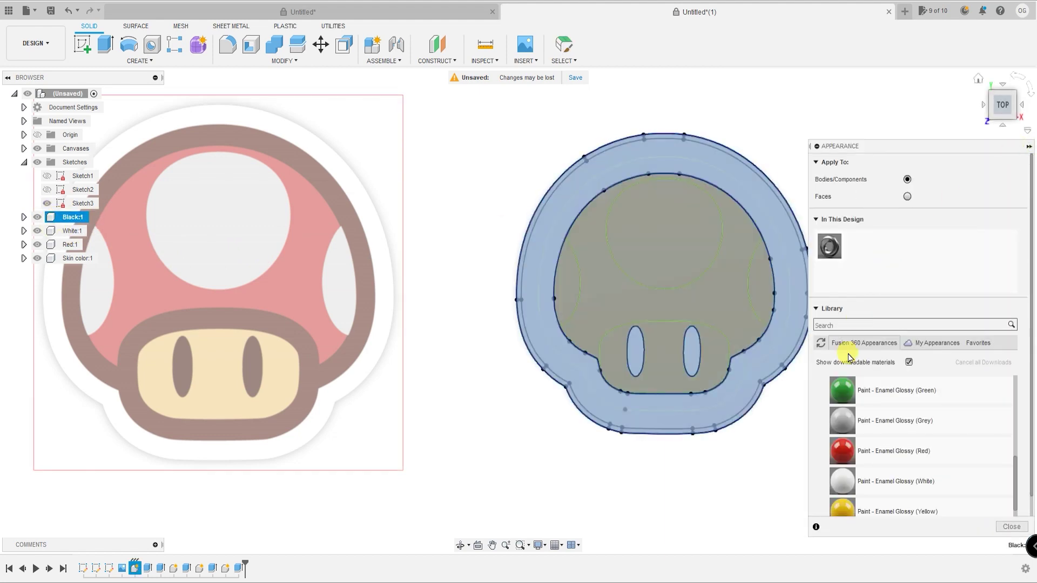
pyautogui.scroll(3, 1013, 457)
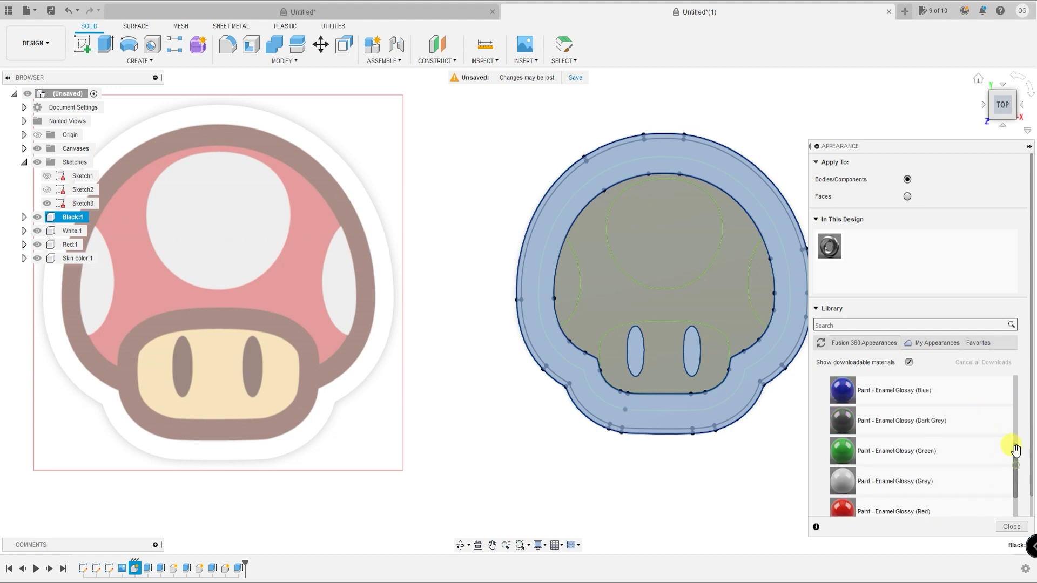
pyautogui.moveTo(841, 387)
pyautogui.mouseDown()
pyautogui.moveTo(204, 225)
pyautogui.moveTo(65, 217)
pyautogui.mouseUp()
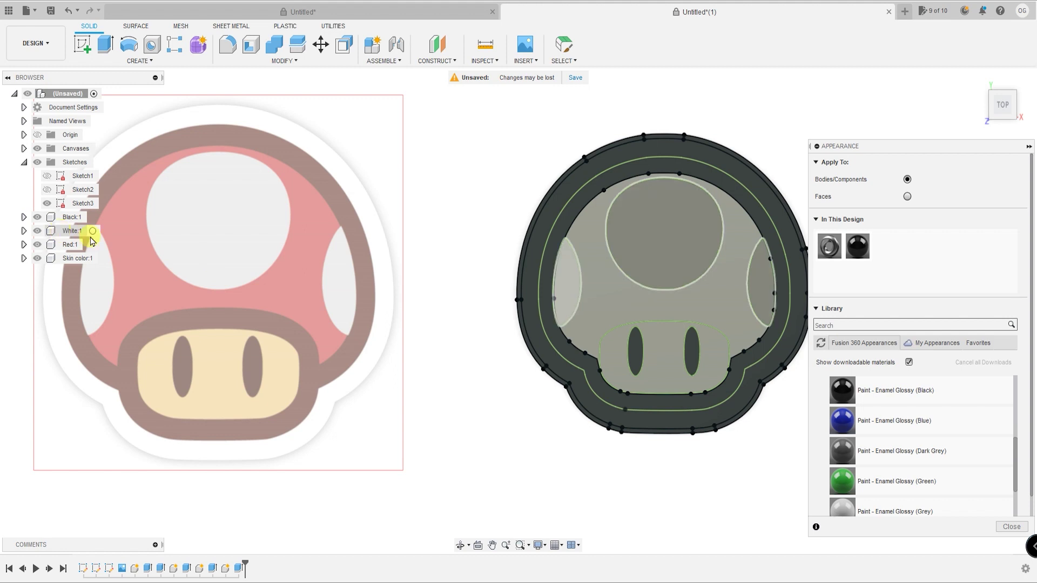
pyautogui.moveTo(1014, 451); pyautogui.dragTo(1013, 476)
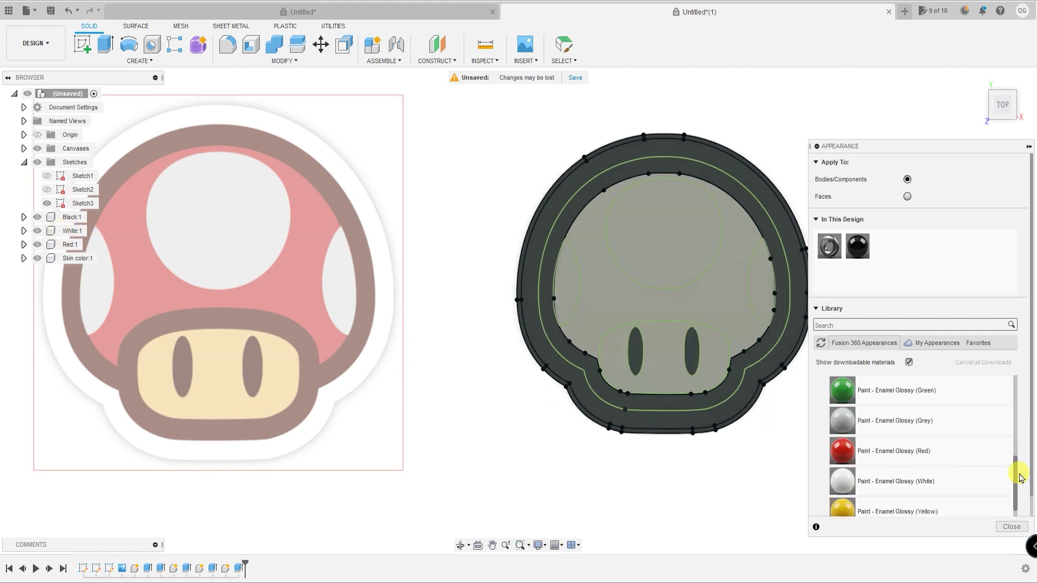
pyautogui.moveTo(838, 484); pyautogui.dragTo(74, 237)
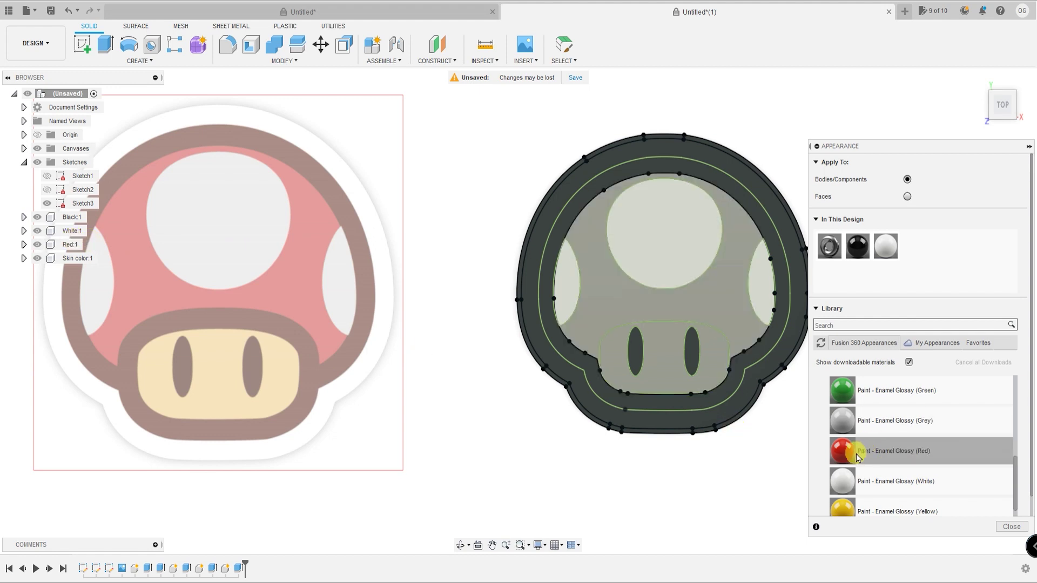
pyautogui.moveTo(844, 452); pyautogui.dragTo(70, 244)
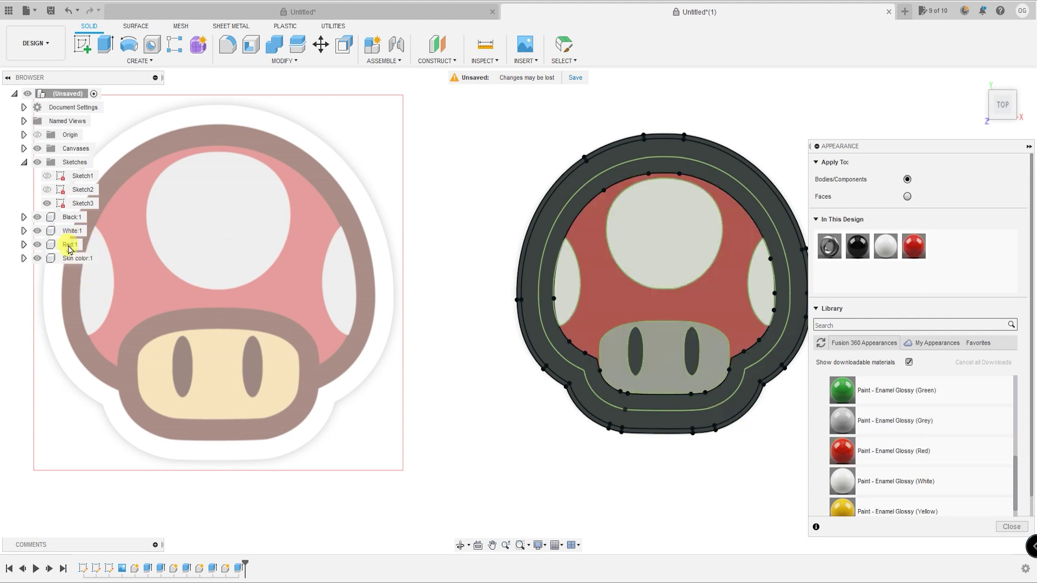
# - Recolour the yellow enamel paint to 240,212,160 and apply it to the Skin color body
pyautogui.moveTo(854, 510); pyautogui.dragTo(250, 317)
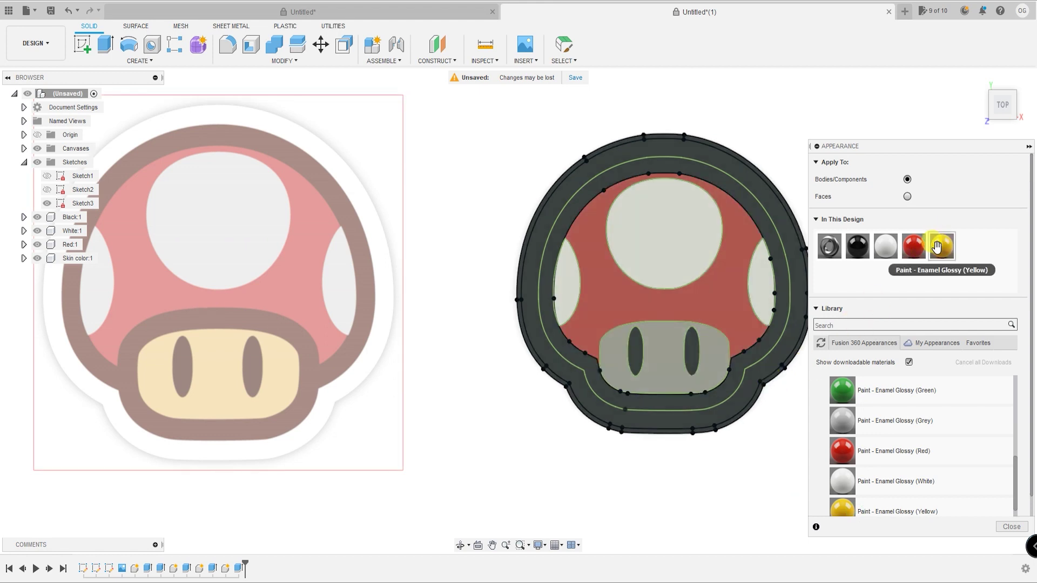
pyautogui.doubleClick(941, 245)
pyautogui.moveTo(744, 215); pyautogui.dragTo(756, 215)
pyautogui.click(784, 365)
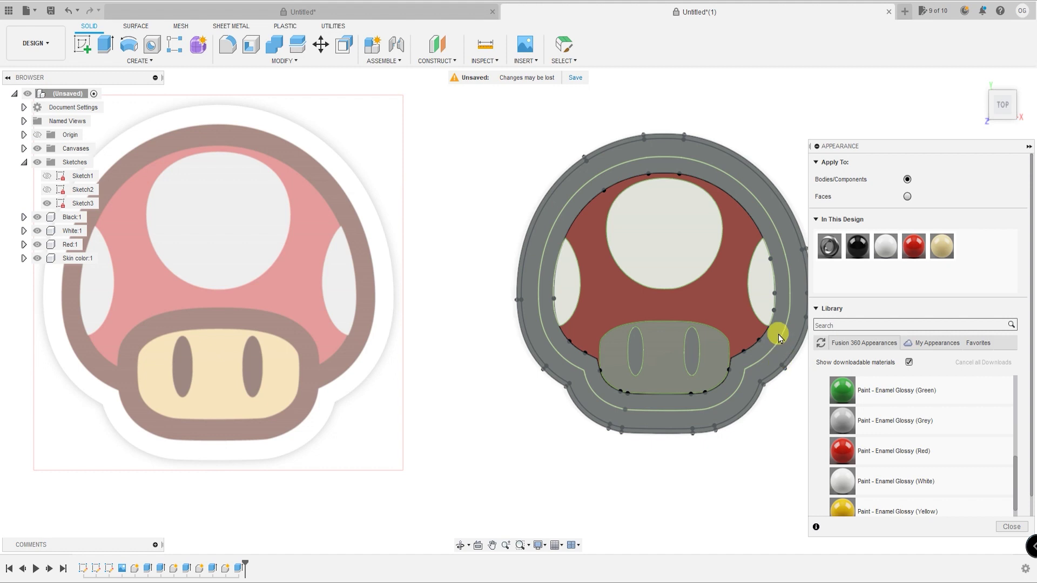
pyautogui.doubleClick(943, 247)
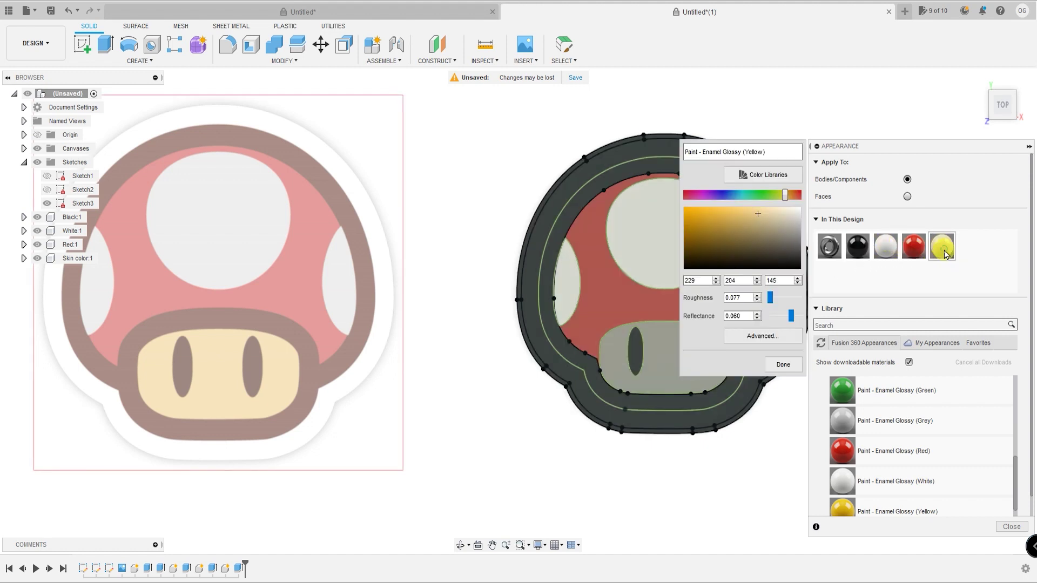
pyautogui.moveTo(795, 198); pyautogui.dragTo(778, 197)
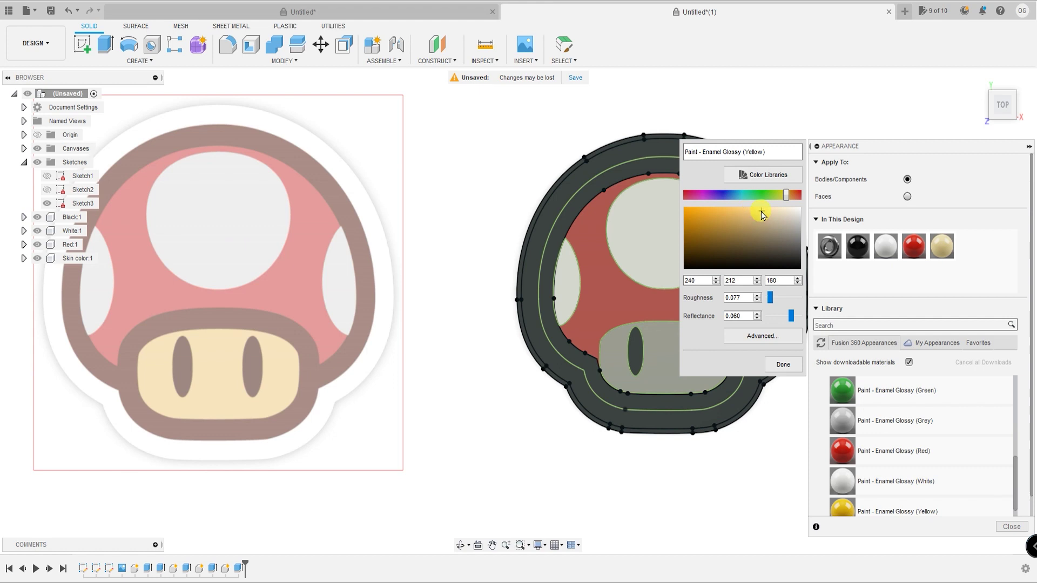
pyautogui.click(783, 365)
pyautogui.moveTo(942, 248)
pyautogui.mouseDown()
pyautogui.moveTo(504, 263)
pyautogui.moveTo(70, 257)
pyautogui.mouseUp()
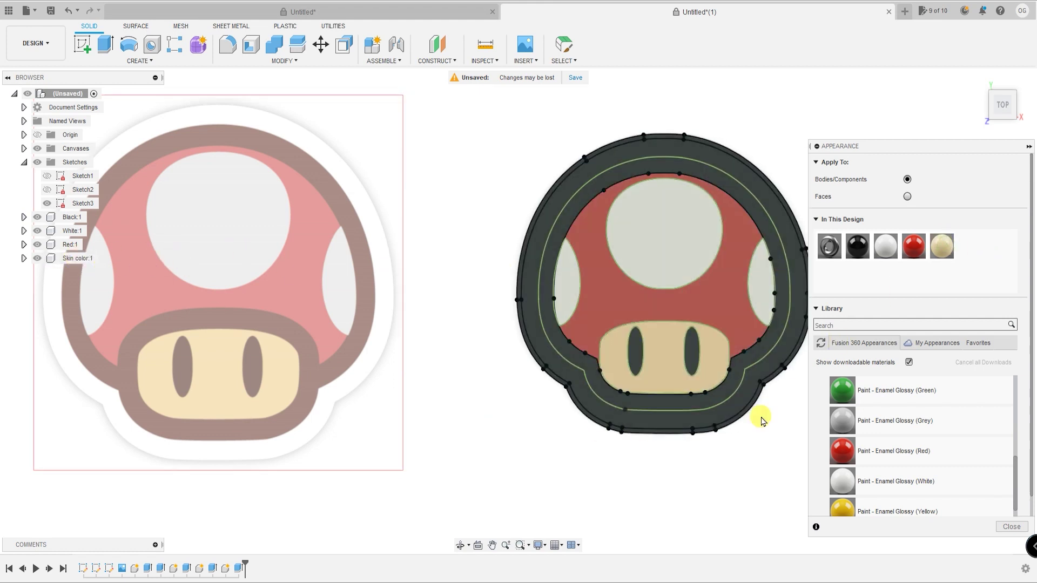
pyautogui.click(1030, 147)
pyautogui.scroll(-2, 865, 278)
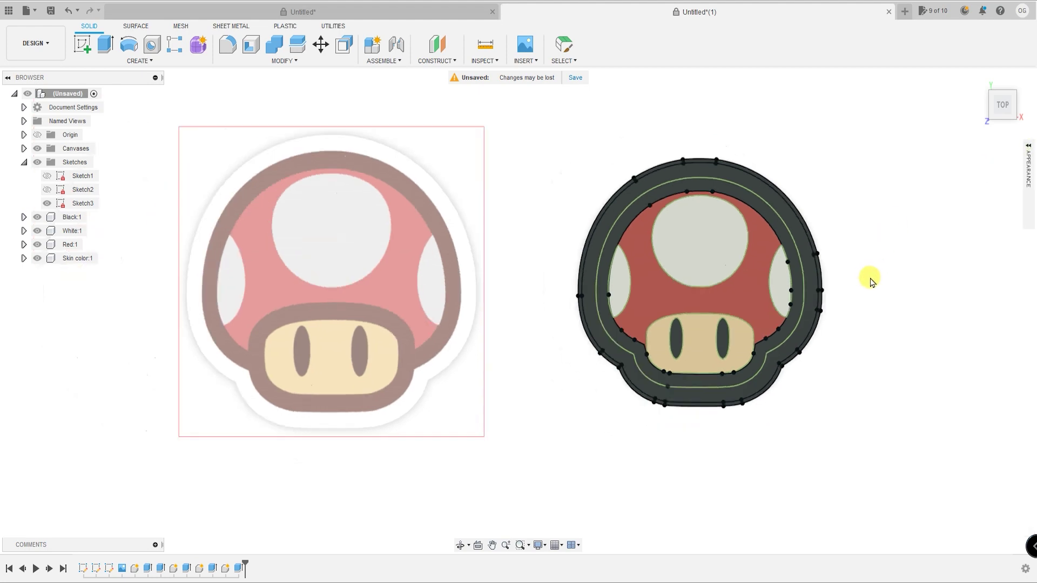
# - Export the mushroom lamp design from Fusion 360 as a STEP file named 'Mus'
pyautogui.scroll(1, 864, 302)
pyautogui.keyDown('shift'); pyautogui.moveTo(858, 341); pyautogui.dragTo(830, 250, button='middle'); pyautogui.keyUp('shift')
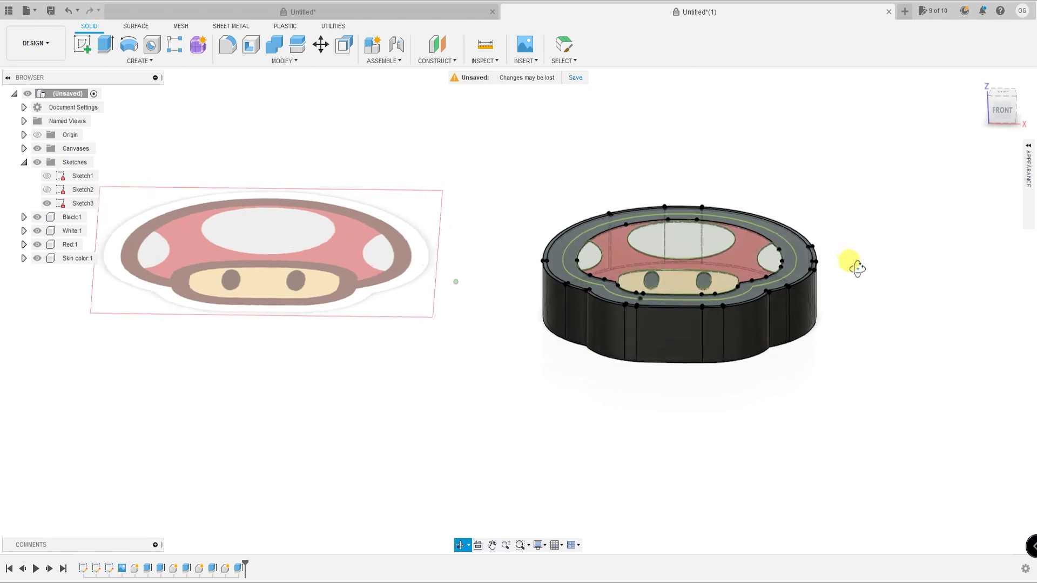
pyautogui.click(30, 17)
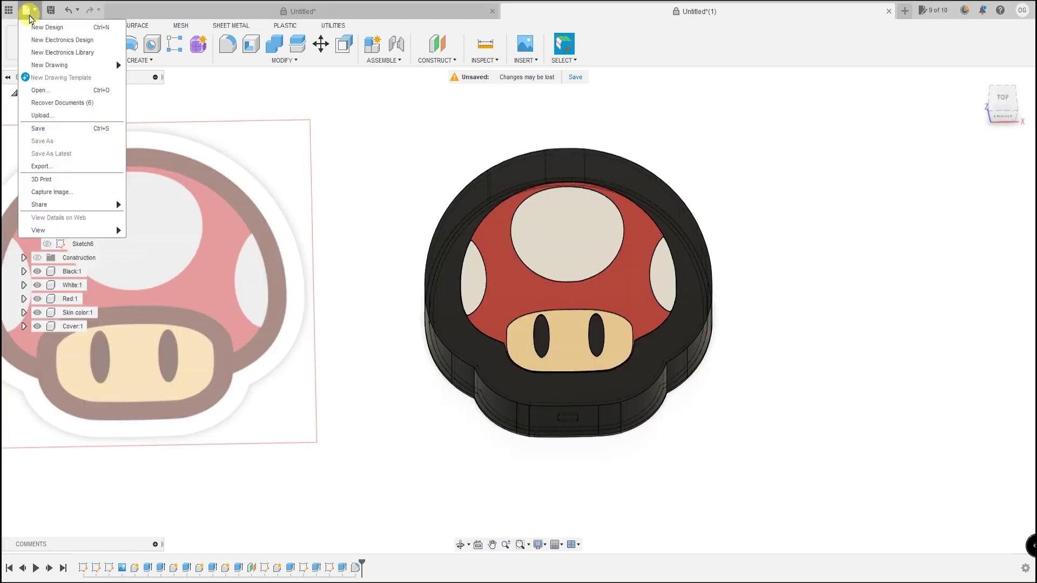
pyautogui.click(48, 169)
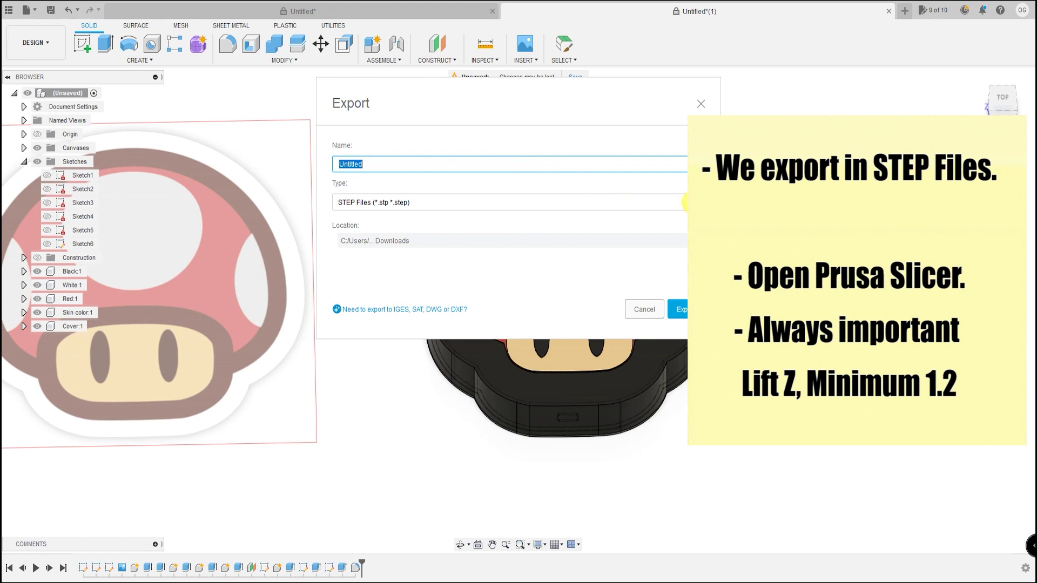
pyautogui.click(684, 204)
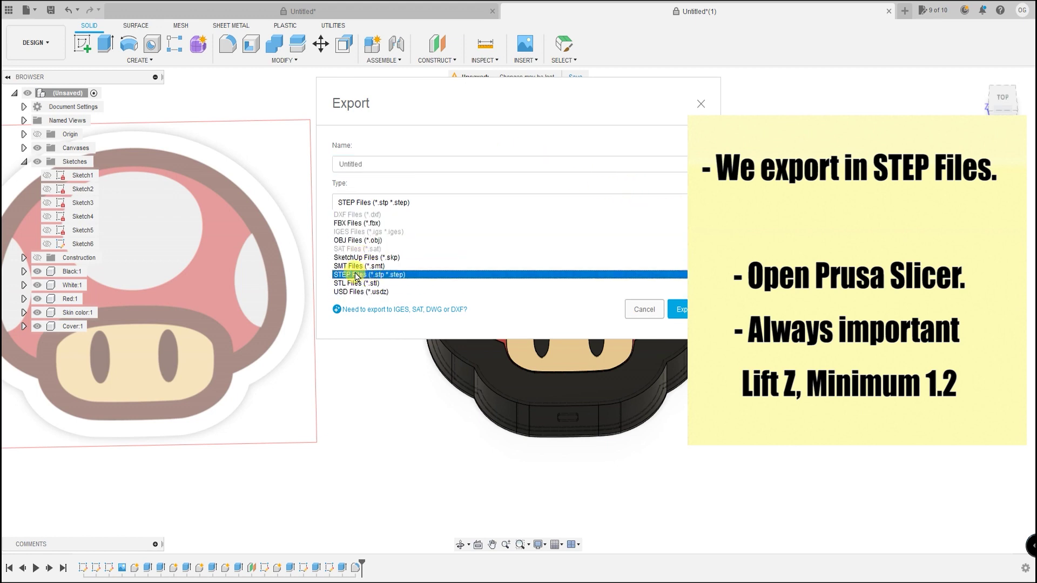
pyautogui.click(356, 275)
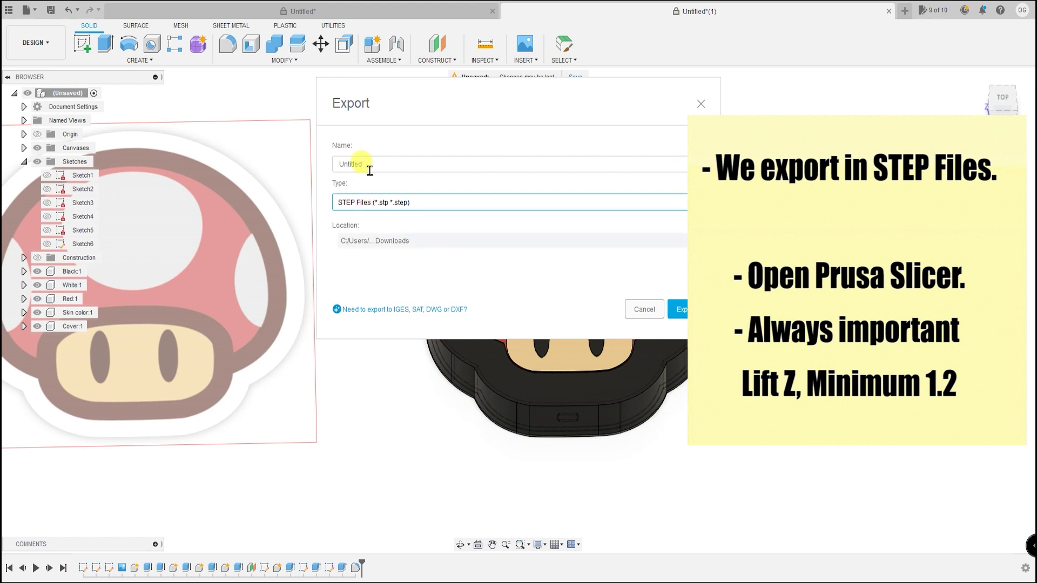
pyautogui.doubleClick(396, 164)
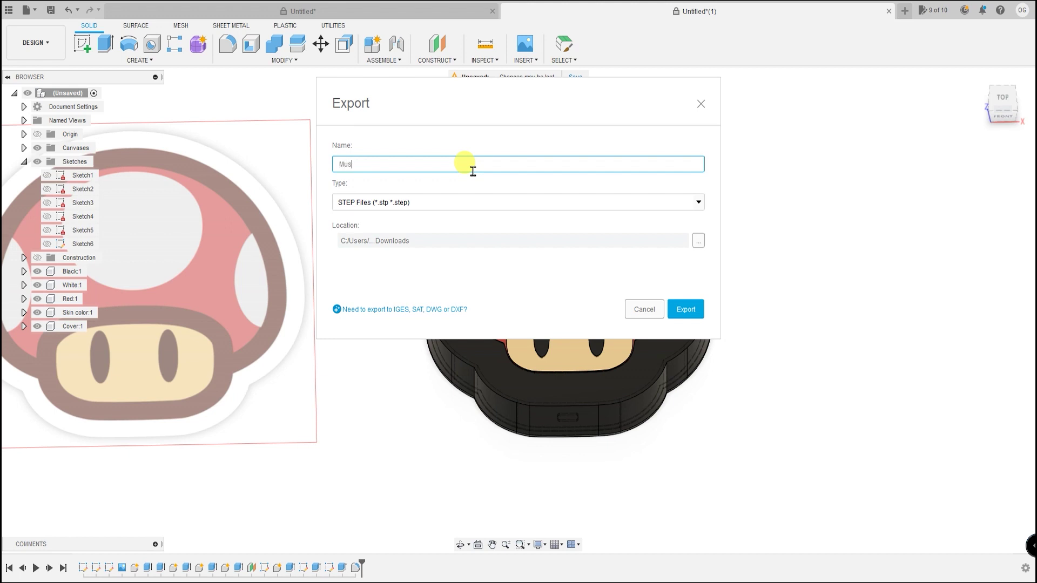
pyautogui.click(687, 309)
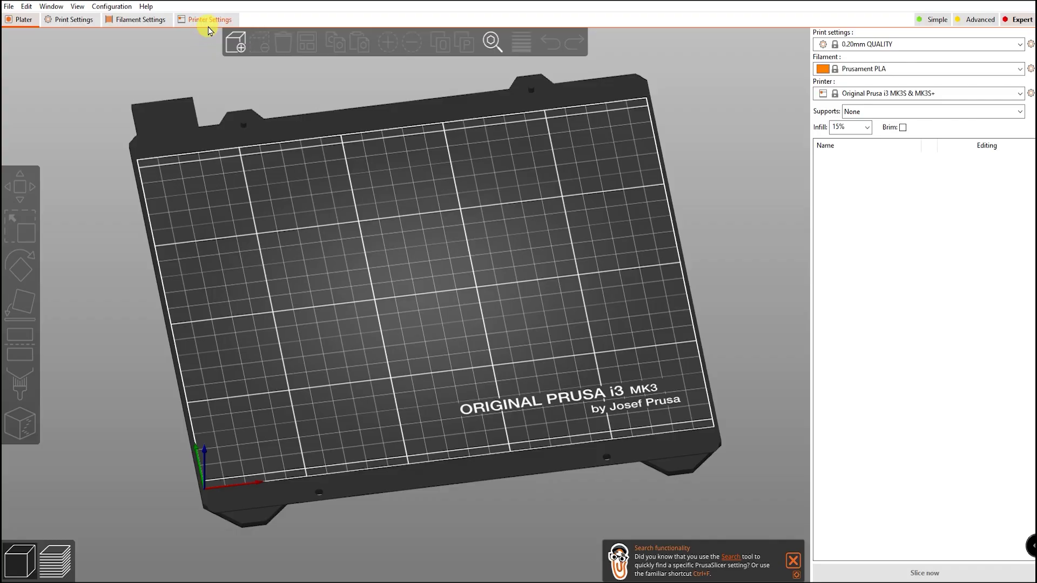
pyautogui.click(208, 20)
# - Set Extruder 1 Lift Z to 1.2 mm and skirt loops to 0, then return to the Plater
pyautogui.click(29, 84)
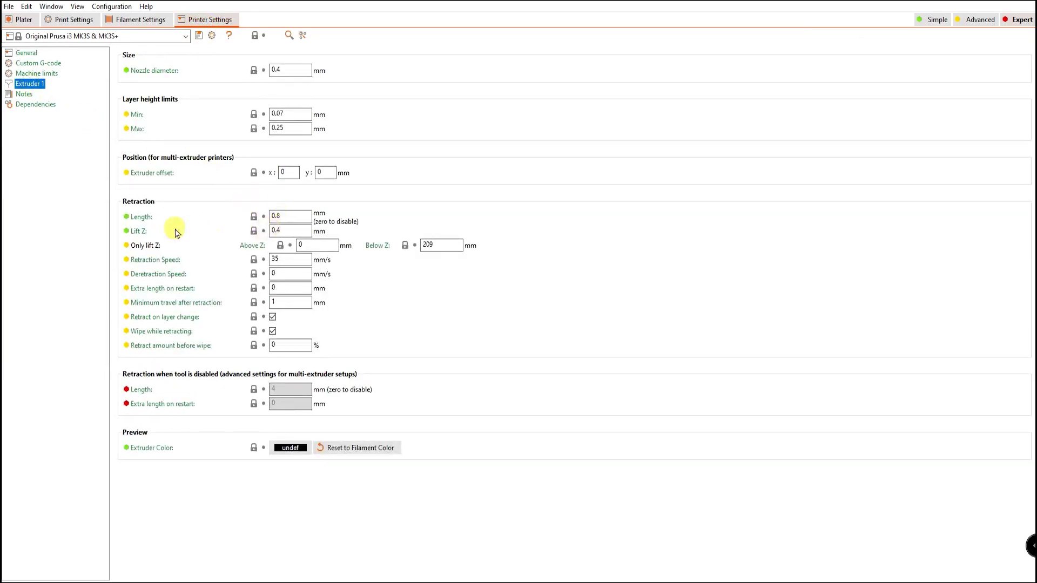
pyautogui.click(278, 231)
pyautogui.write('1.2')
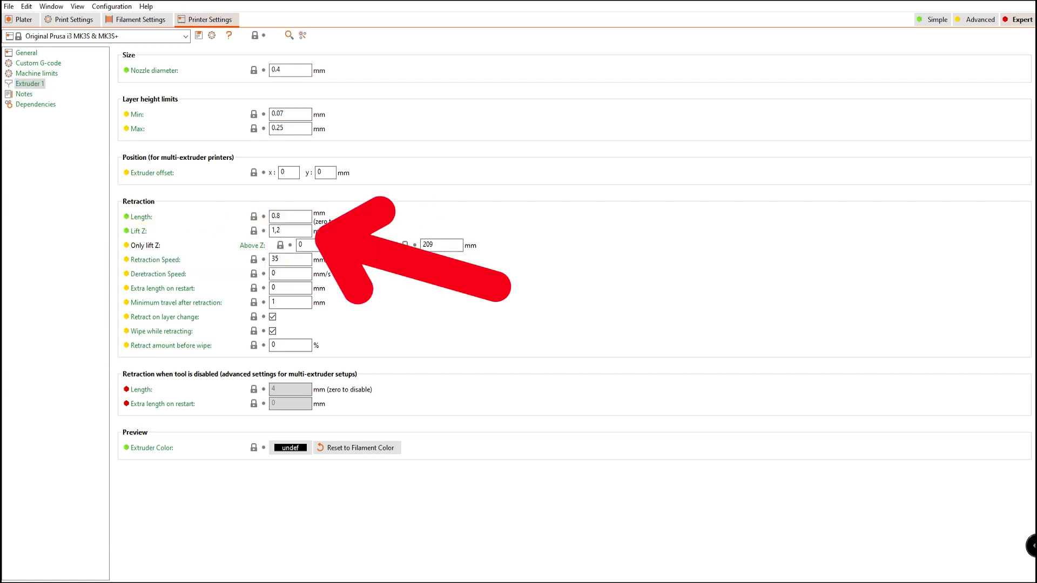
pyautogui.click(70, 20)
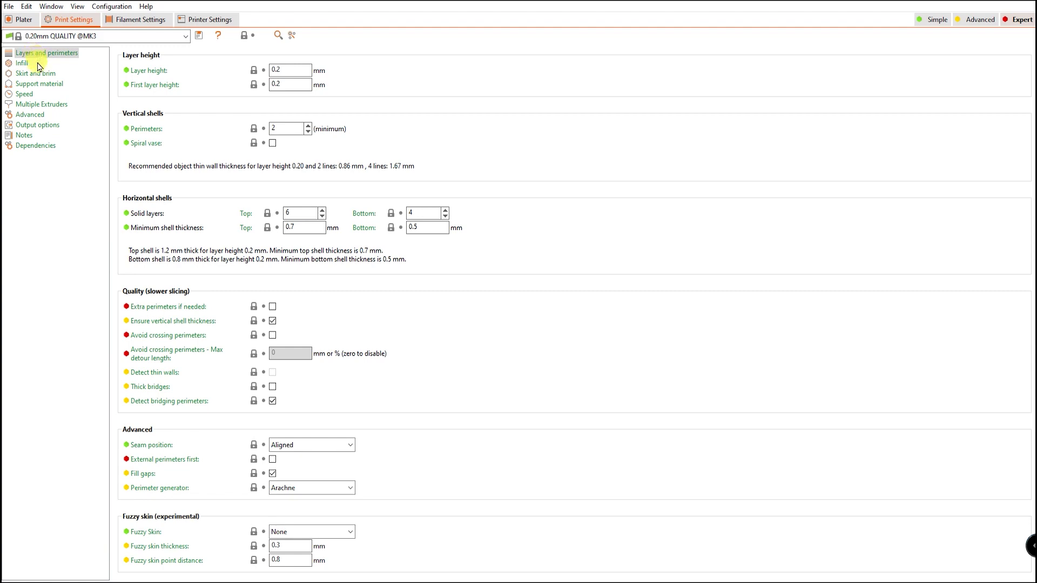
pyautogui.click(29, 73)
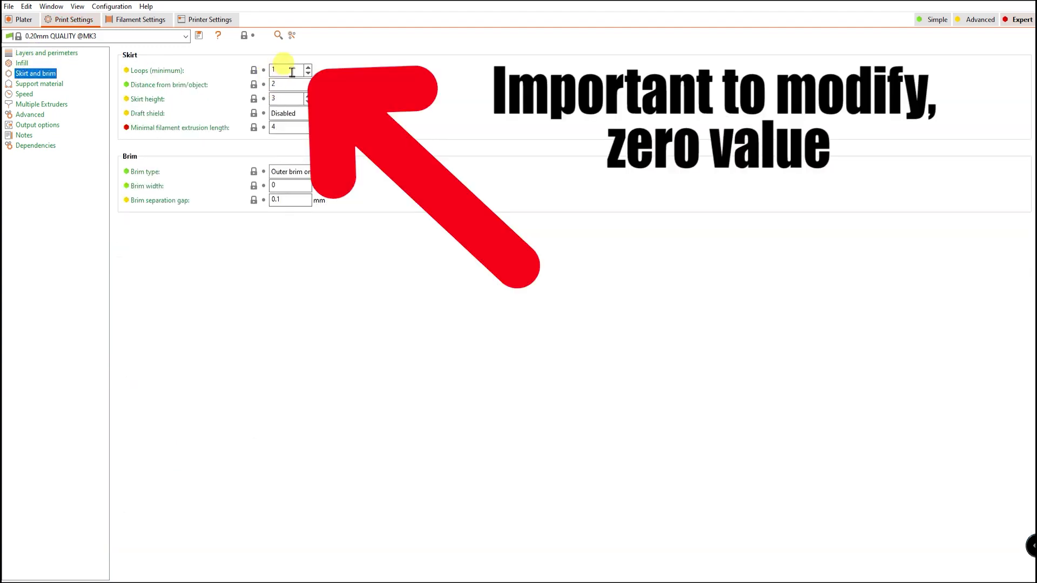
pyautogui.click(308, 73)
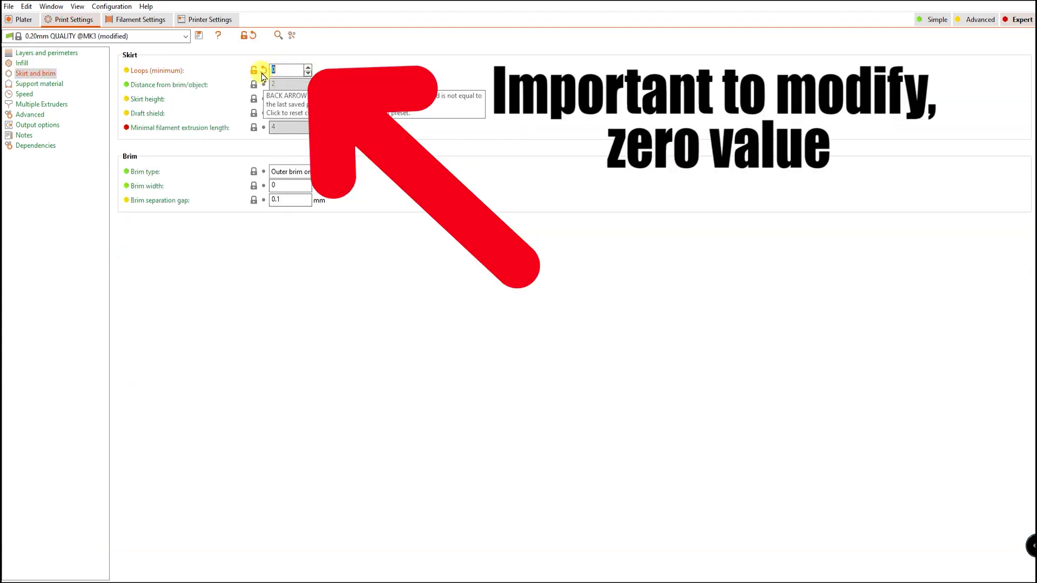
pyautogui.click(22, 25)
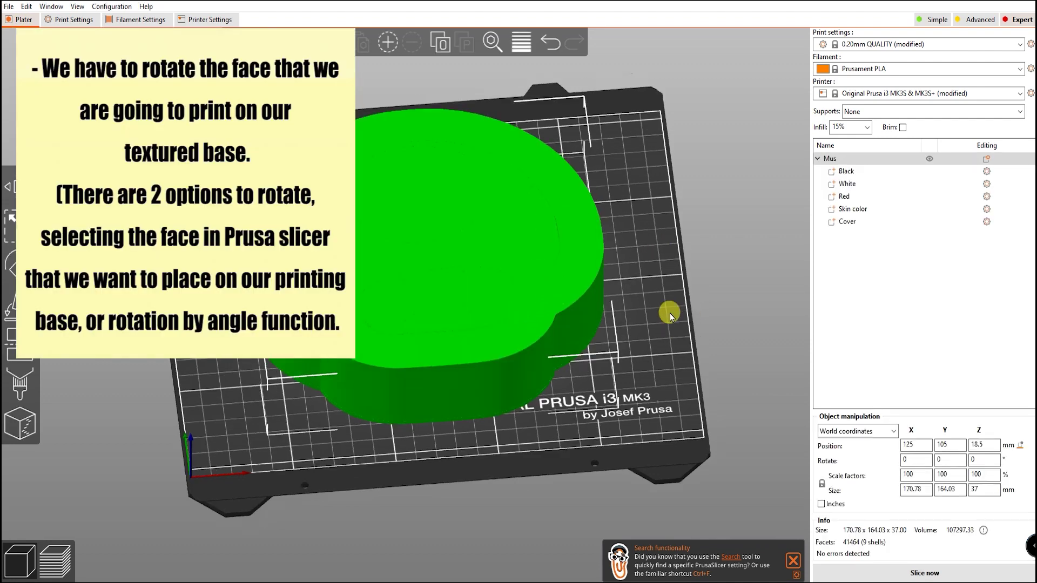
# - Rotate the Mus model 180° around the Y axis so its face side sits on the bed
pyautogui.moveTo(669, 313)
pyautogui.mouseDown()
pyautogui.moveTo(653, 290)
pyautogui.moveTo(668, 309)
pyautogui.mouseUp()
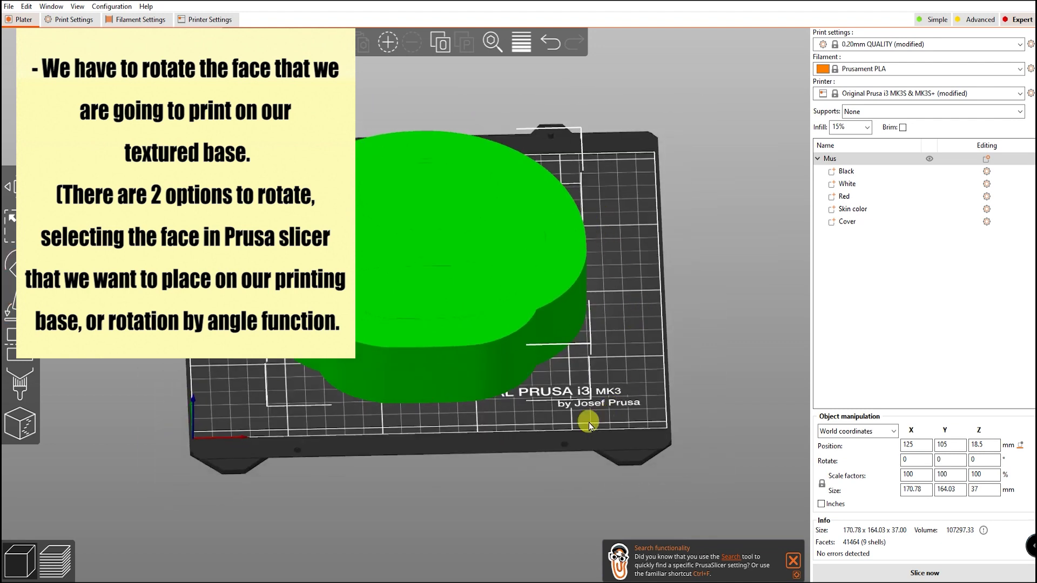
pyautogui.click(11, 270)
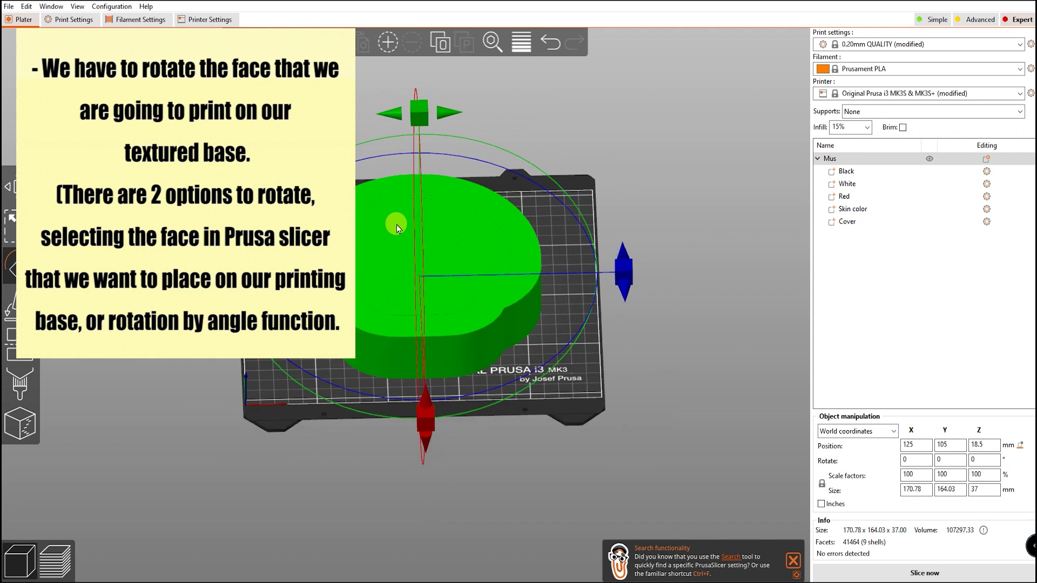
pyautogui.moveTo(417, 106)
pyautogui.mouseDown()
pyautogui.moveTo(448, 270)
pyautogui.moveTo(424, 313)
pyautogui.mouseUp()
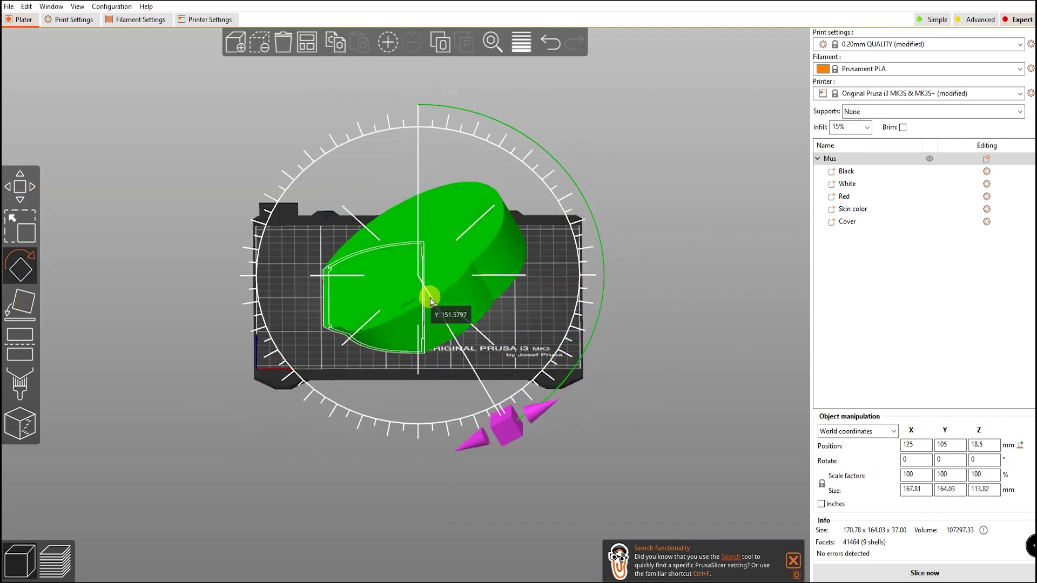
pyautogui.moveTo(424, 313); pyautogui.dragTo(415, 365)
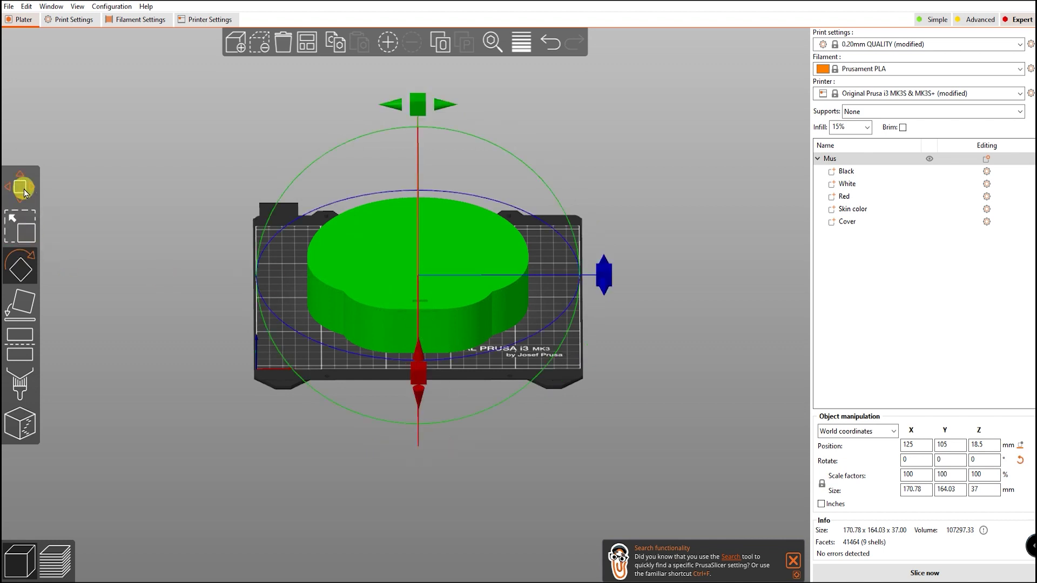
pyautogui.click(675, 212)
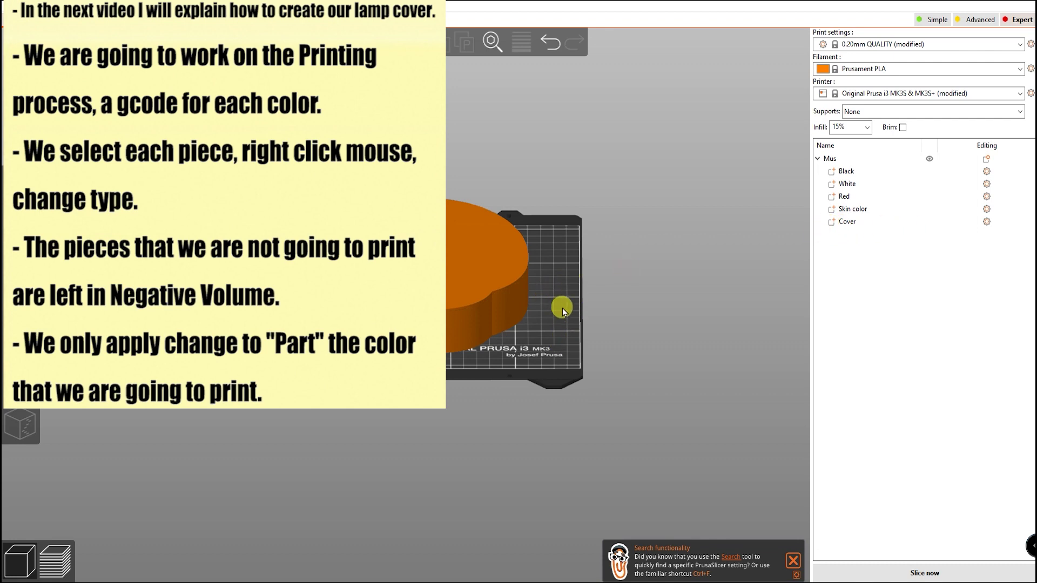
# - Change the Cover part's type to Negative Volume in the object list
pyautogui.scroll(3, 562, 309)
pyautogui.scroll(2, 586, 295)
pyautogui.scroll(2, 626, 273)
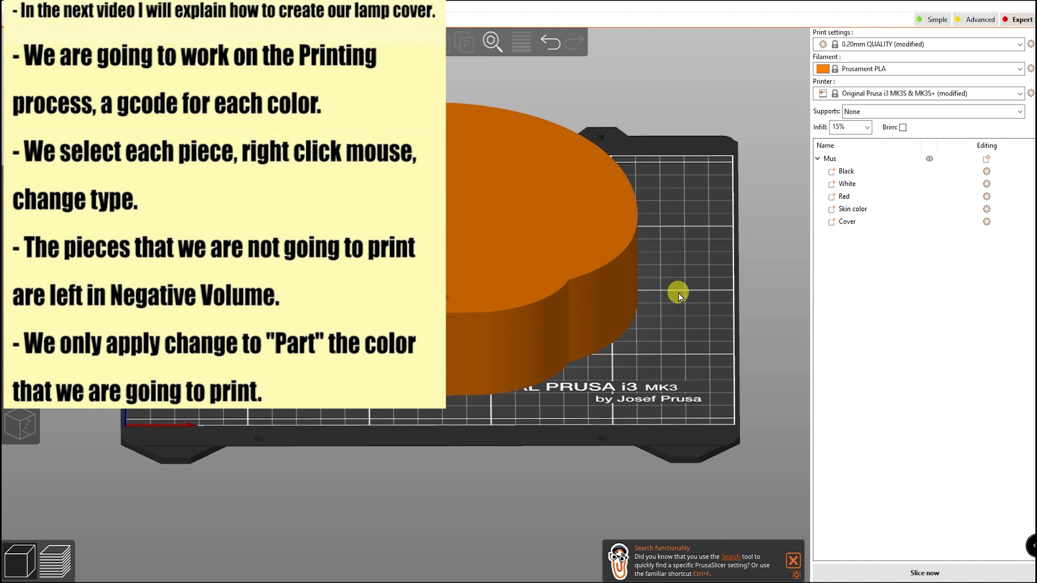
pyautogui.moveTo(680, 285)
pyautogui.mouseDown()
pyautogui.moveTo(675, 316)
pyautogui.moveTo(657, 331)
pyautogui.moveTo(661, 371)
pyautogui.mouseUp()
pyautogui.rightClick(844, 222)
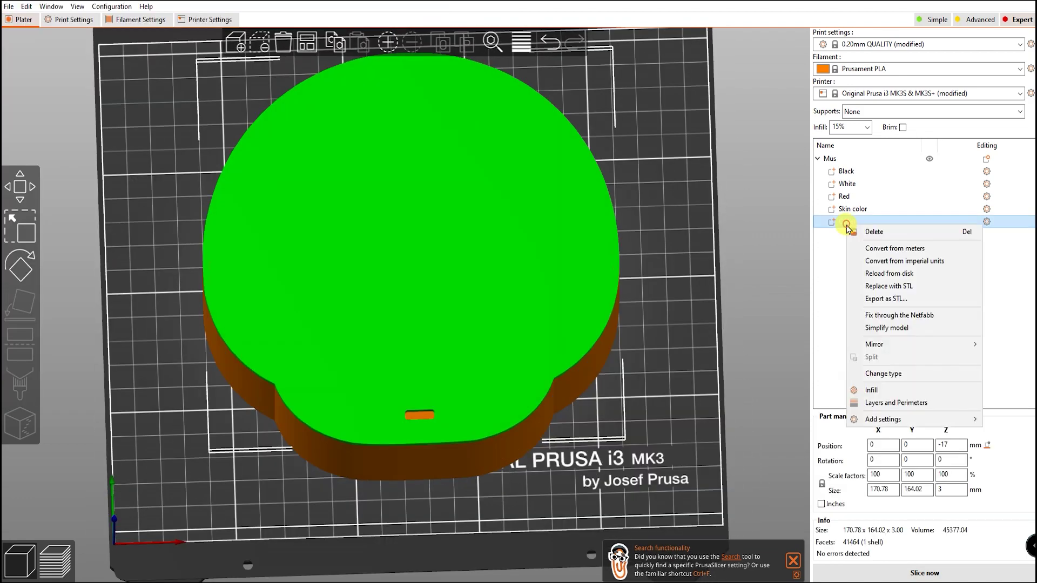
pyautogui.click(901, 374)
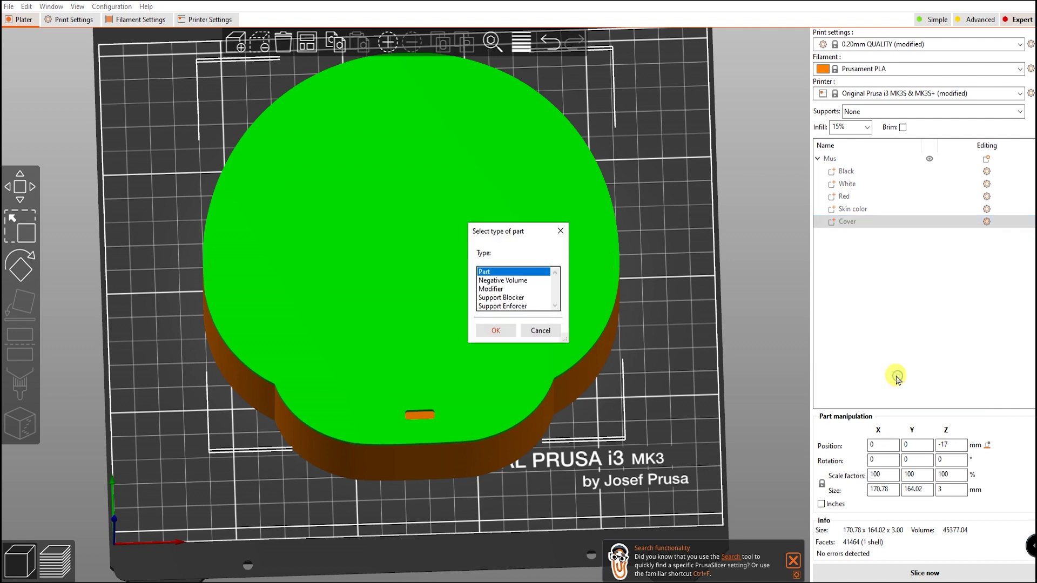
pyautogui.click(498, 282)
pyautogui.click(496, 331)
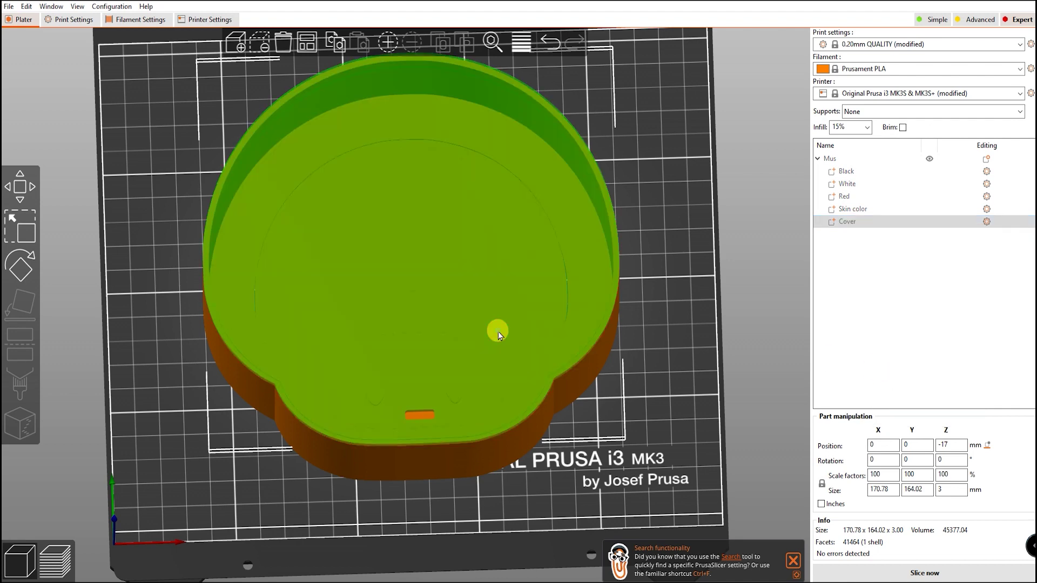
pyautogui.moveTo(572, 316)
pyautogui.mouseDown()
pyautogui.moveTo(700, 201)
pyautogui.moveTo(630, 196)
pyautogui.mouseUp()
pyautogui.click(692, 217)
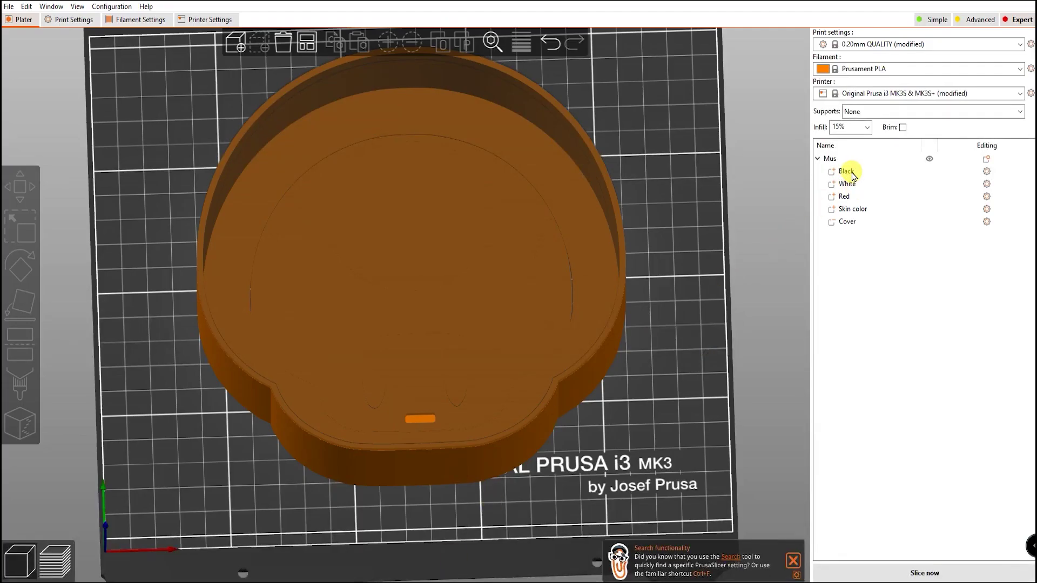
# - Change the Black part's type to Negative Volume
pyautogui.click(852, 173)
pyautogui.rightClick(852, 178)
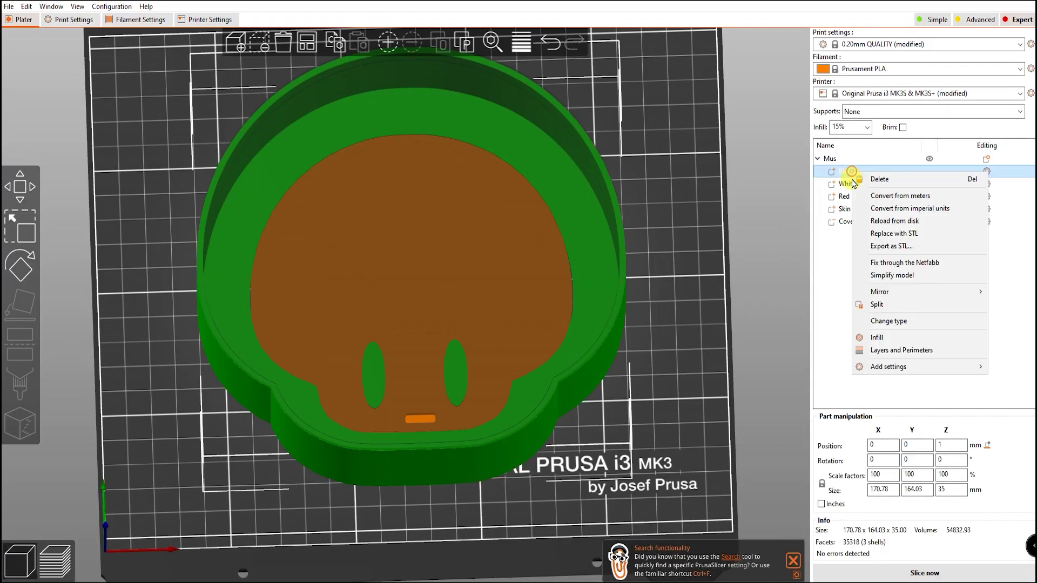
pyautogui.click(891, 322)
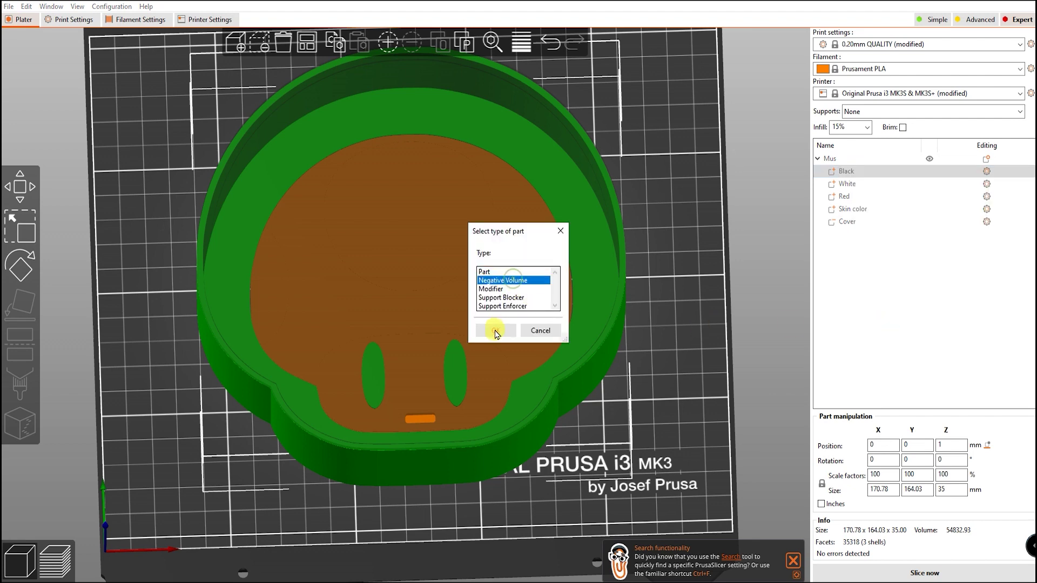
pyautogui.click(496, 331)
# - Make Red and Skin color negative volumes and slice the remaining cap spots
pyautogui.click(845, 184)
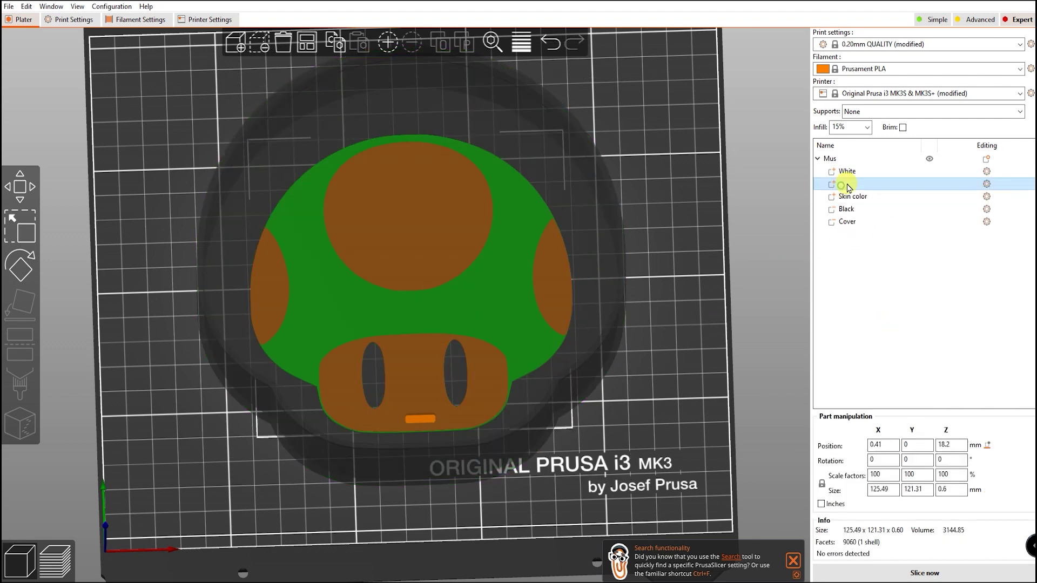
pyautogui.rightClick(847, 183)
pyautogui.click(893, 333)
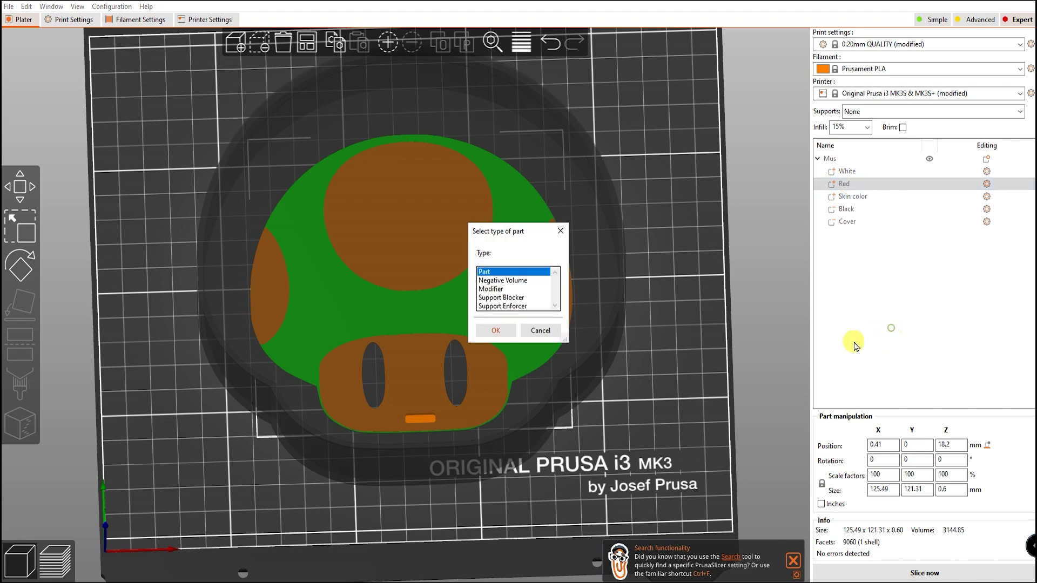
pyautogui.click(493, 330)
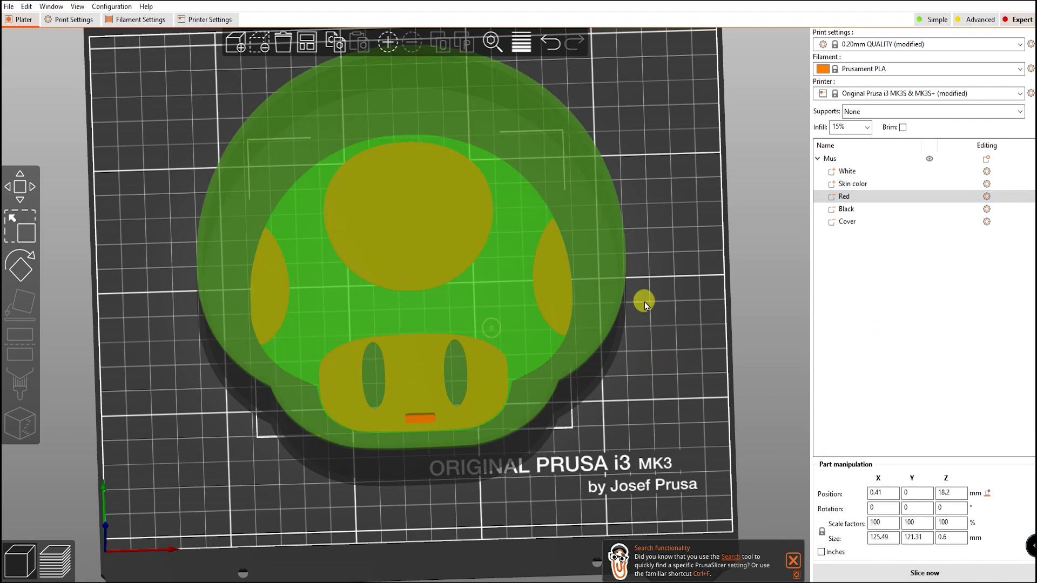
pyautogui.click(845, 186)
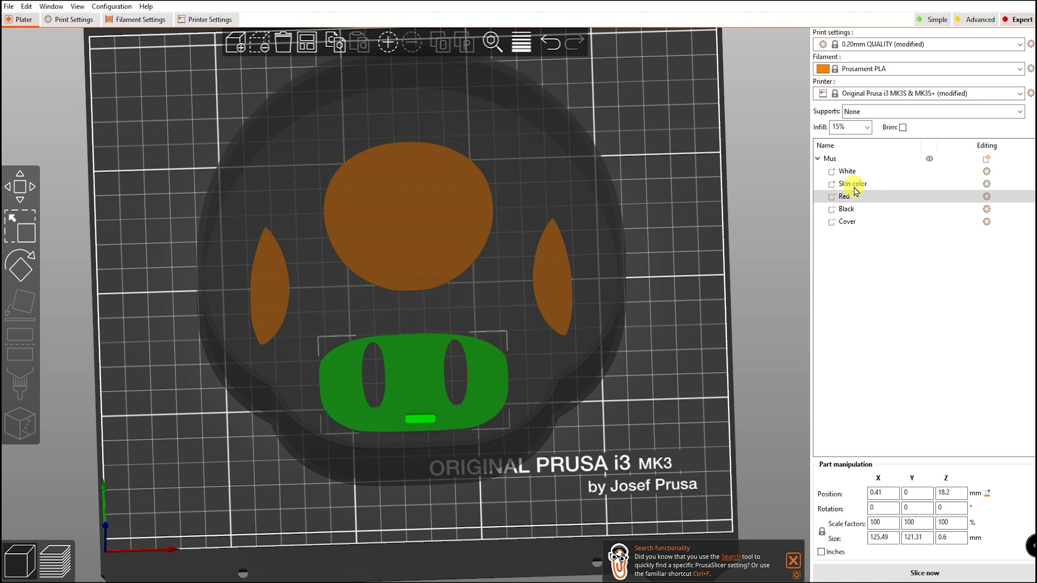
pyautogui.rightClick(853, 186)
pyautogui.click(900, 334)
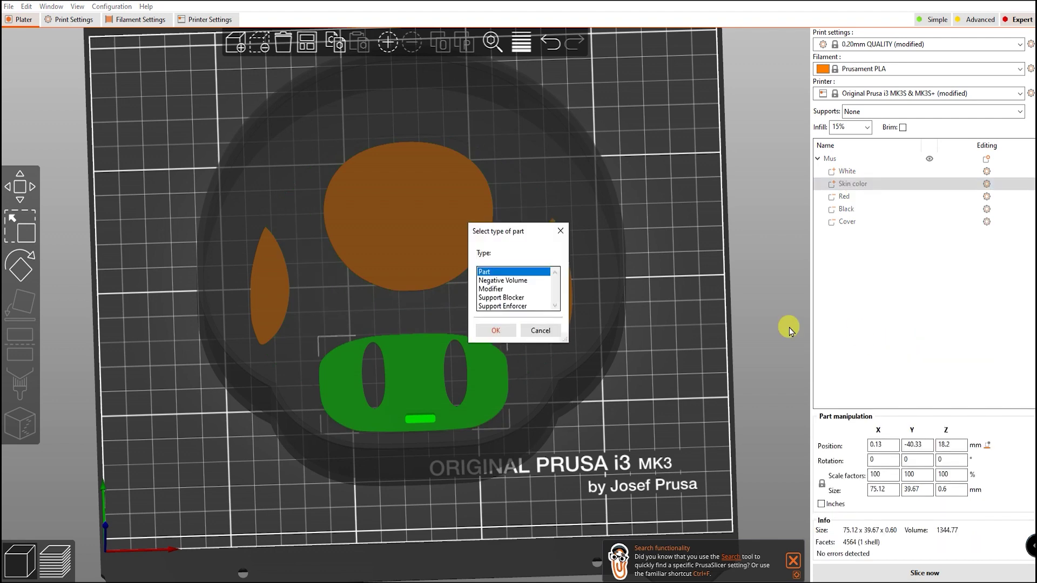
pyautogui.click(494, 332)
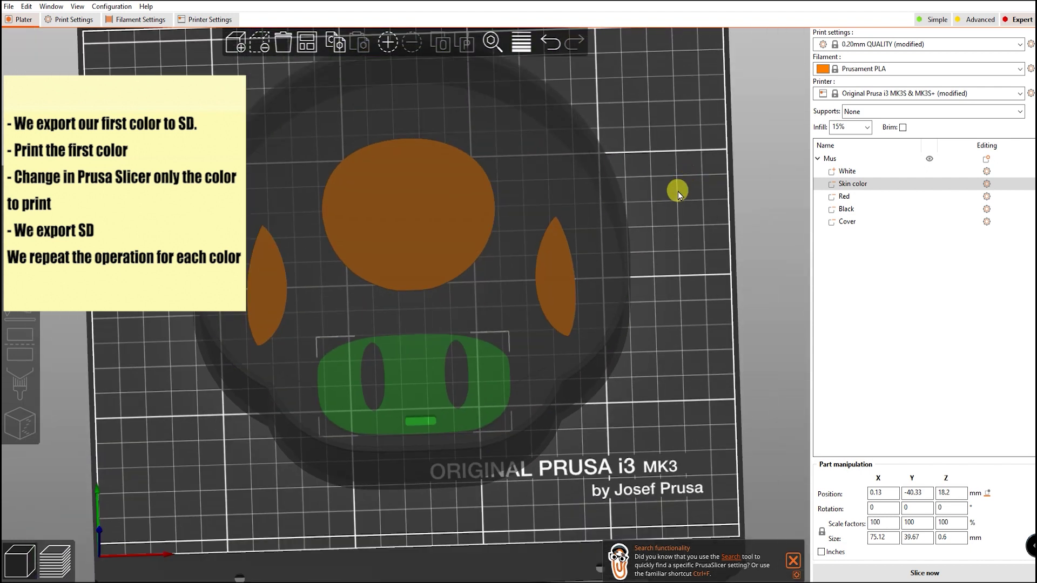
pyautogui.click(913, 573)
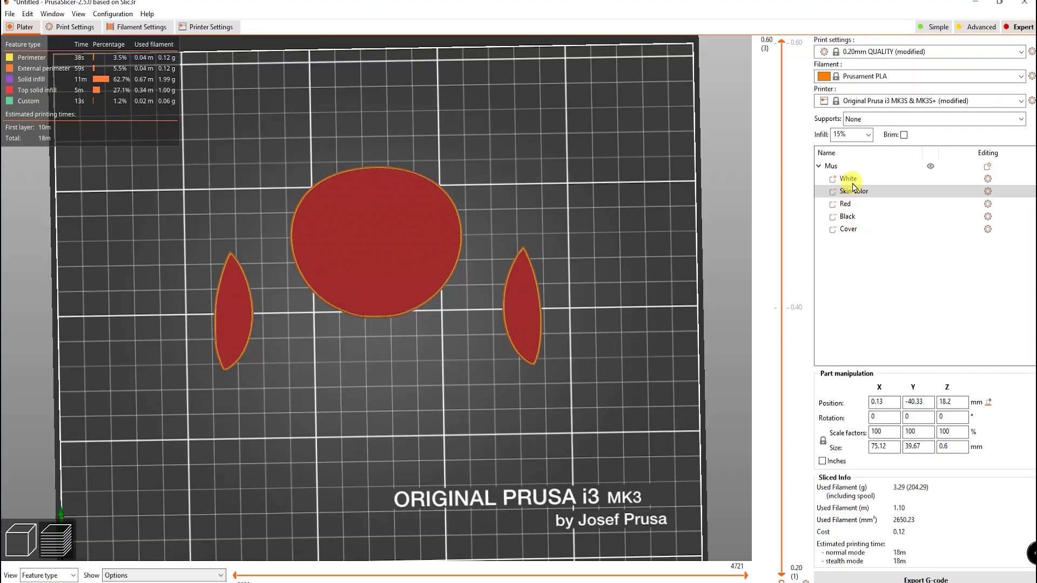
# - Set Skin color back to Part and White to Negative Volume, then slice the face
pyautogui.rightClick(854, 195)
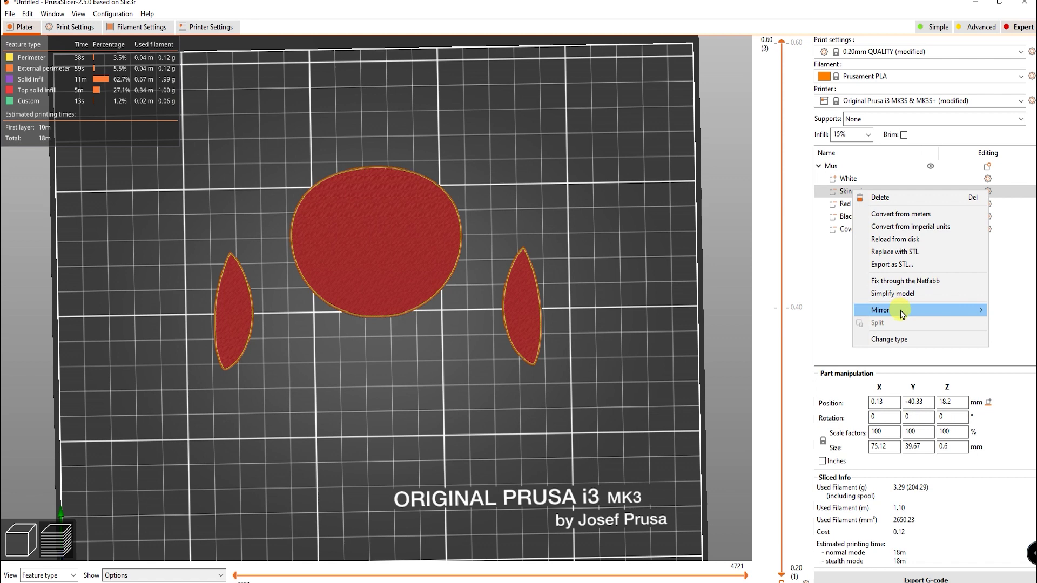
pyautogui.click(901, 339)
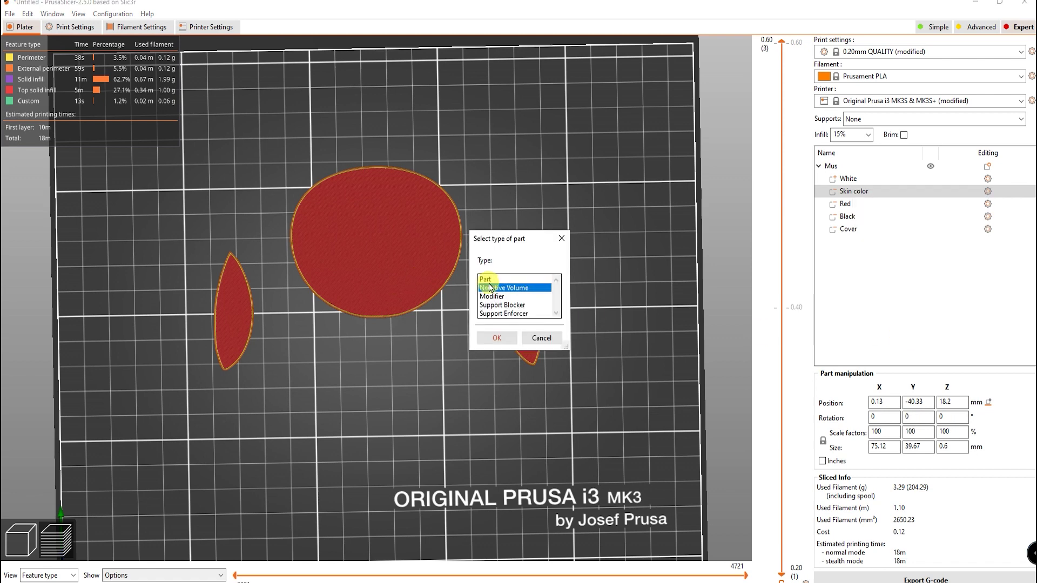
pyautogui.click(498, 339)
pyautogui.click(844, 178)
pyautogui.rightClick(845, 178)
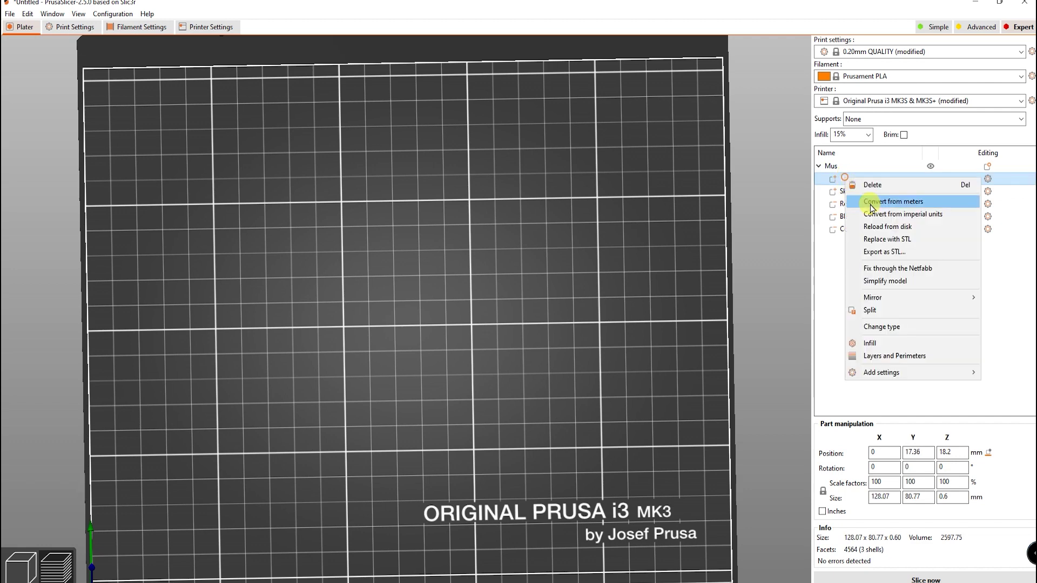
pyautogui.click(894, 332)
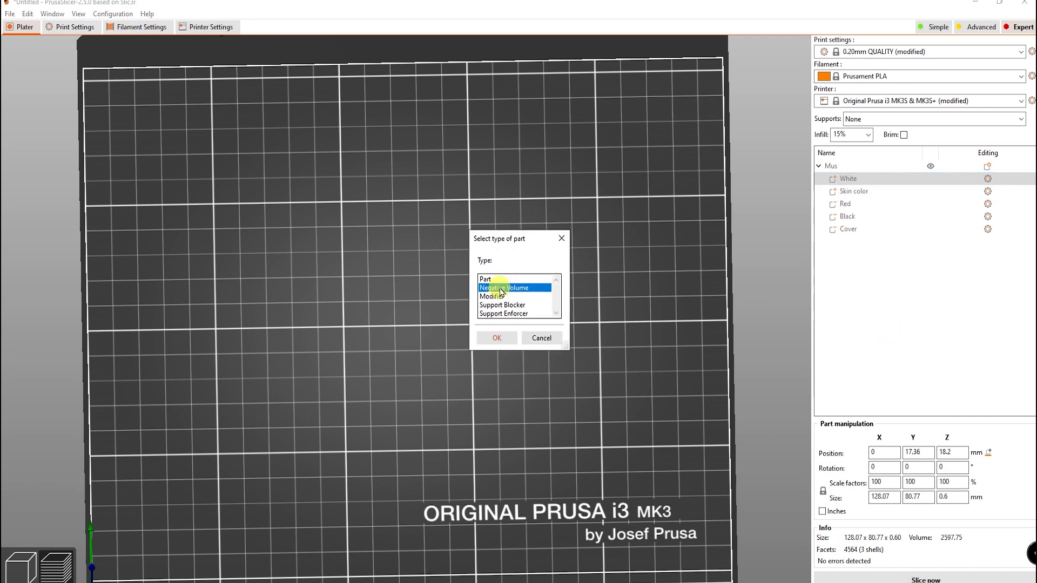
pyautogui.click(508, 338)
pyautogui.click(935, 579)
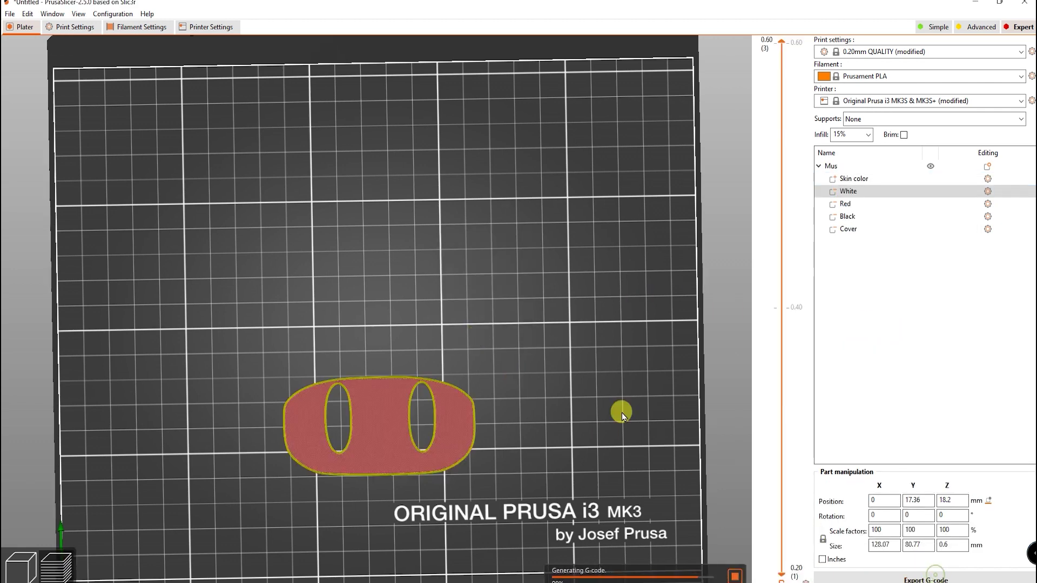
pyautogui.scroll(3, 459, 391)
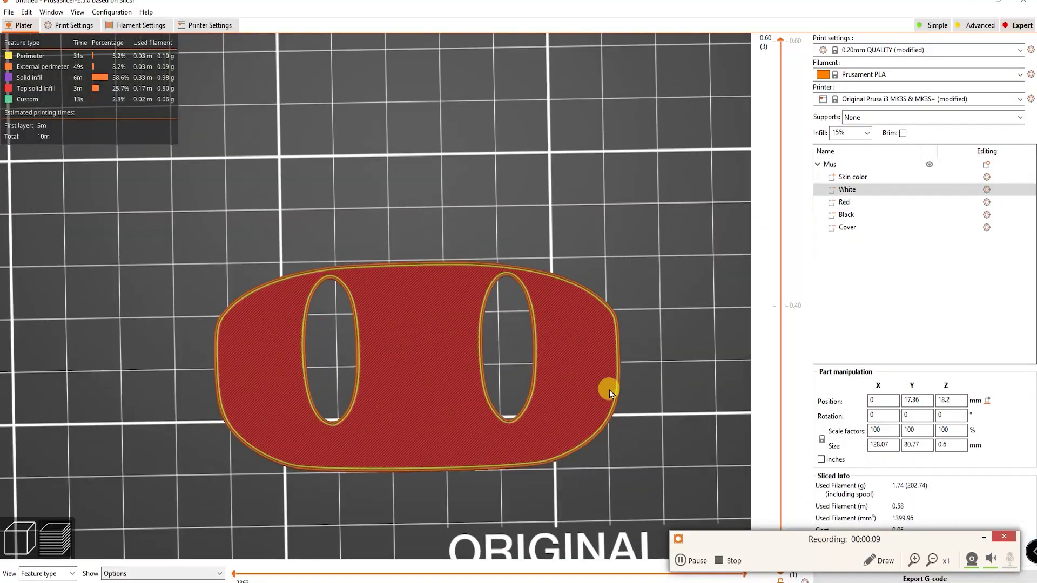
pyautogui.scroll(-2, 609, 393)
# - Set Red back to Part and Skin color to Negative Volume, then slice the red cap
pyautogui.click(853, 203)
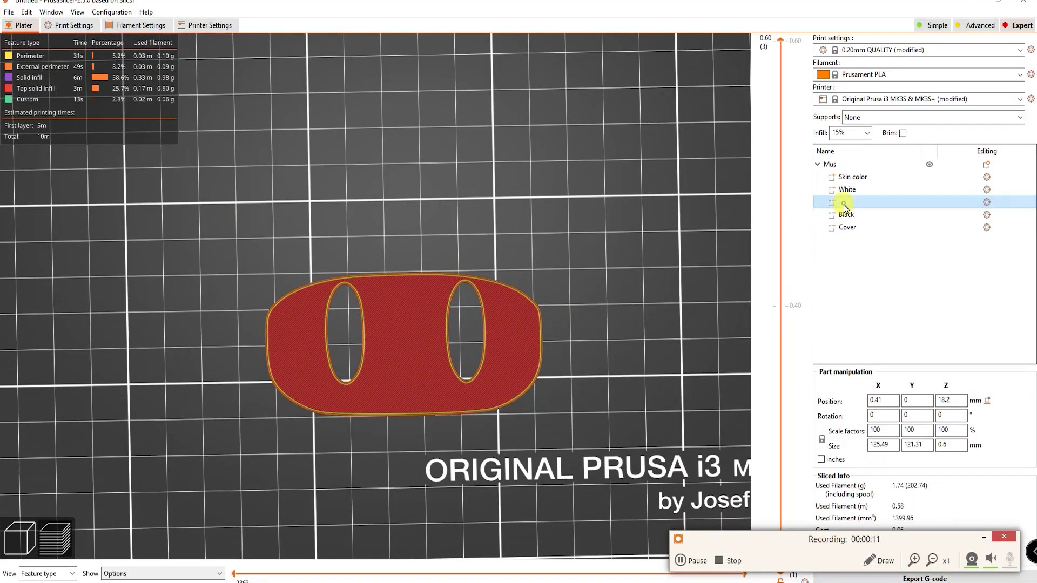
pyautogui.rightClick(845, 206)
pyautogui.click(896, 355)
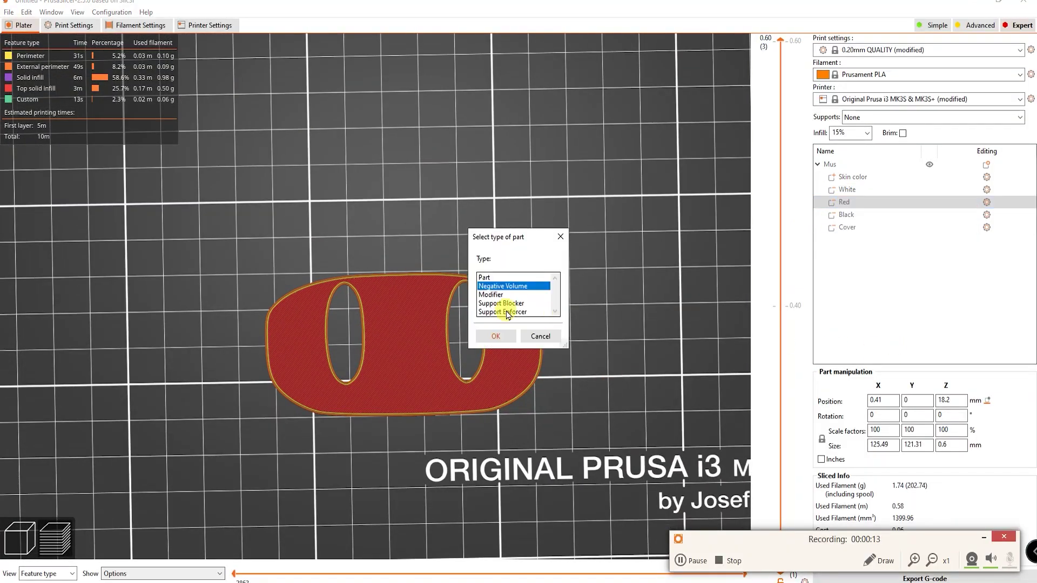
pyautogui.click(496, 339)
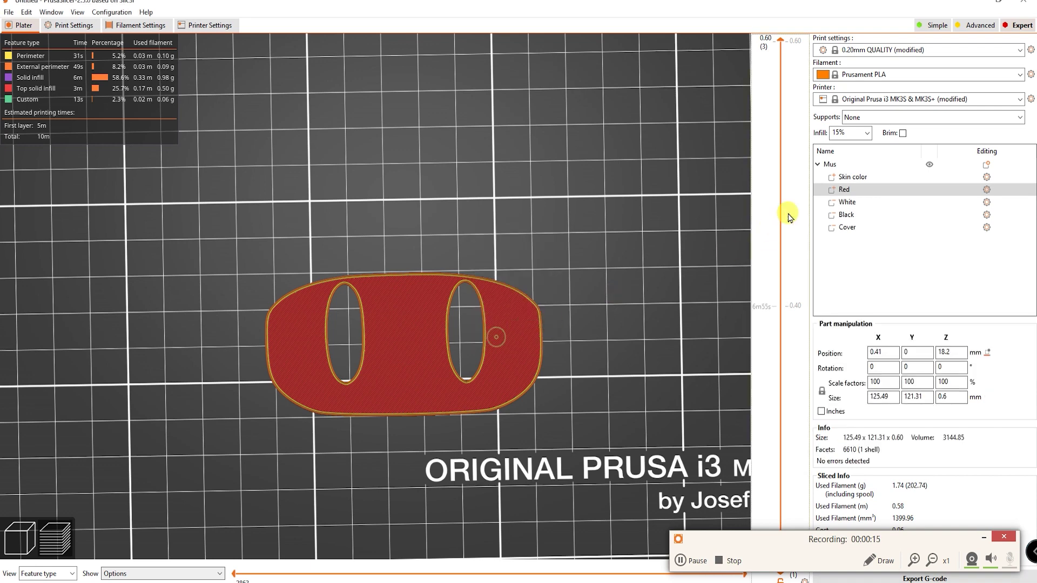
pyautogui.click(853, 176)
pyautogui.rightClick(856, 177)
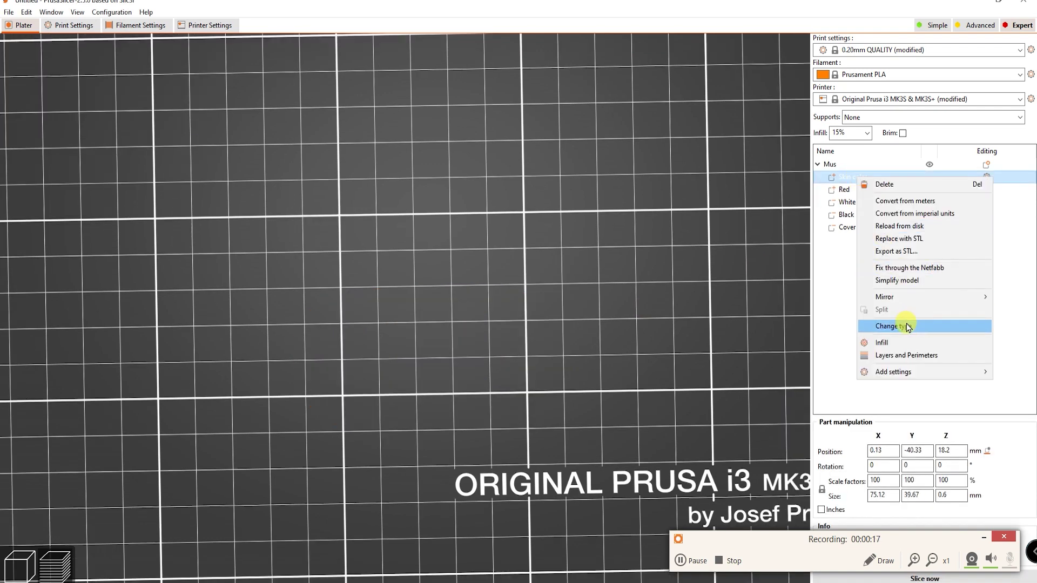
pyautogui.click(907, 328)
pyautogui.click(497, 339)
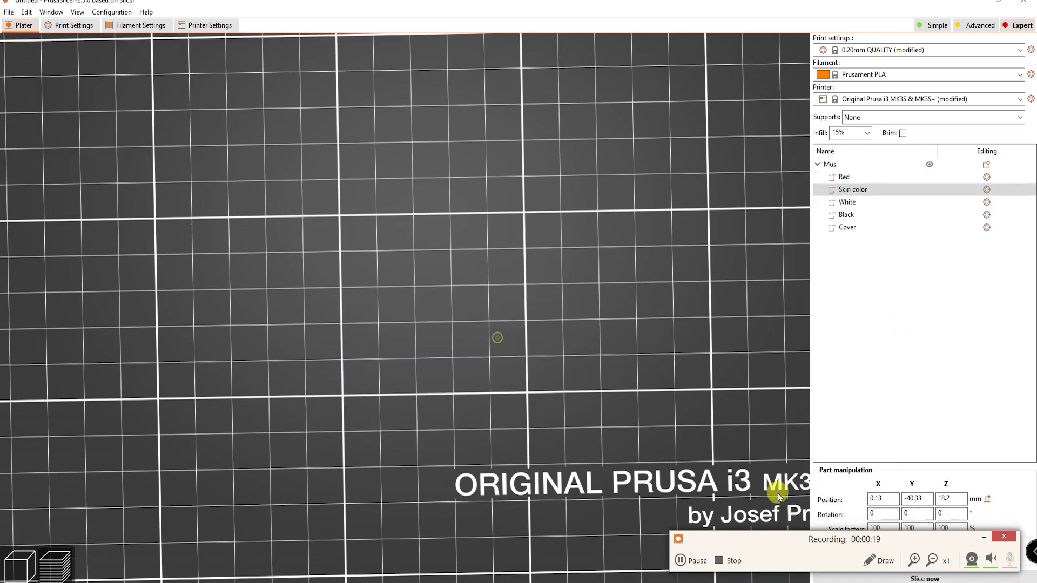
pyautogui.click(838, 180)
pyautogui.click(903, 578)
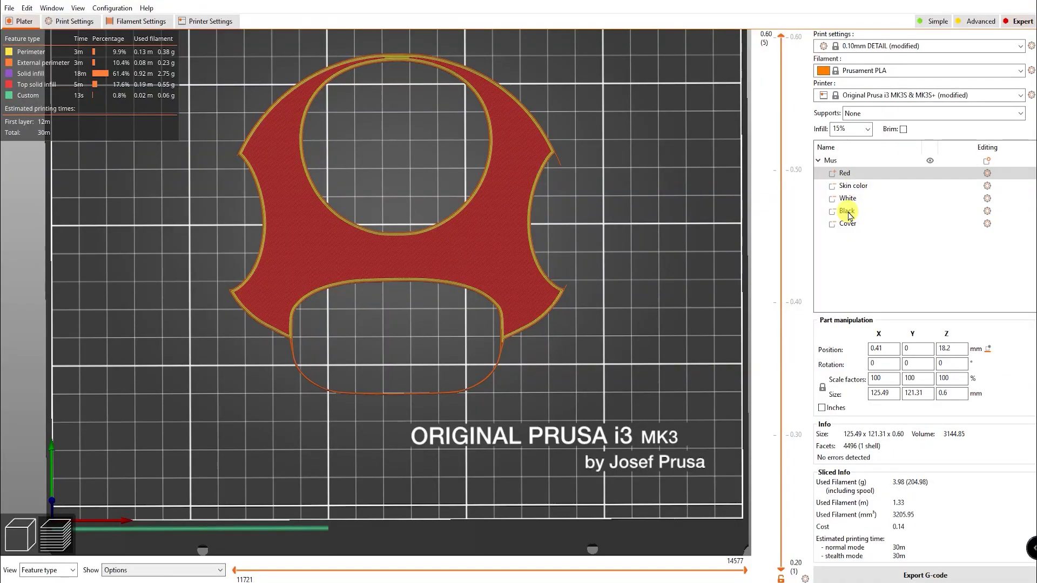
# - Switch Black to Part and Red to Negative Volume, then slice the black layer alone
pyautogui.click(846, 215)
pyautogui.rightClick(847, 211)
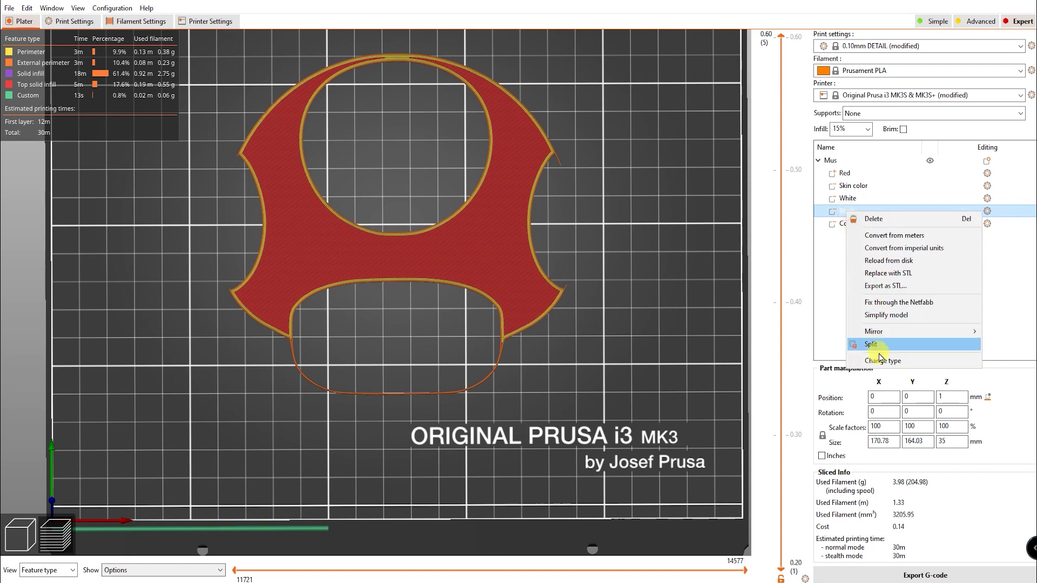
pyautogui.click(860, 360)
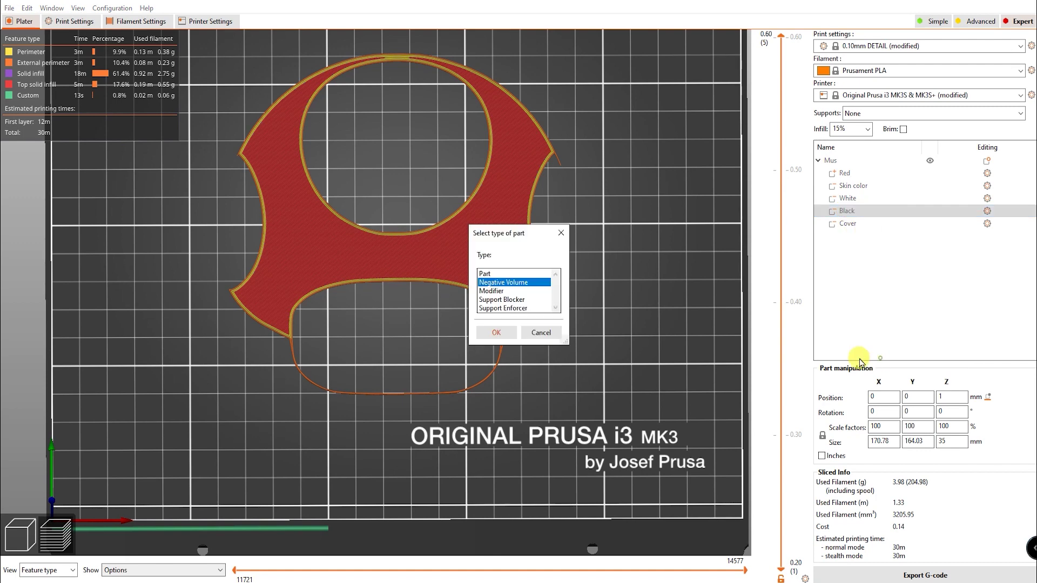
pyautogui.click(495, 333)
pyautogui.click(845, 174)
pyautogui.rightClick(846, 174)
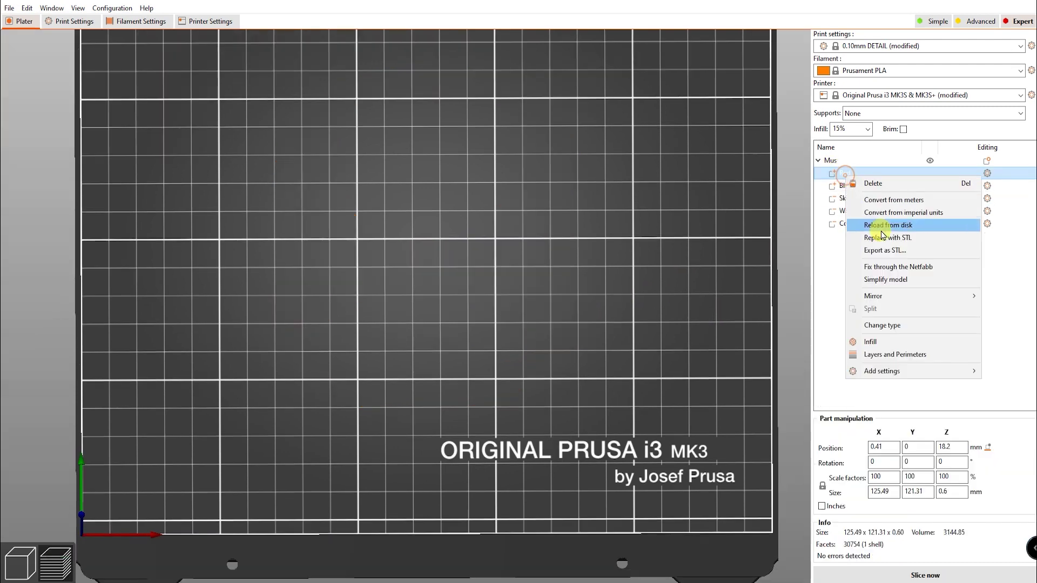
pyautogui.click(897, 328)
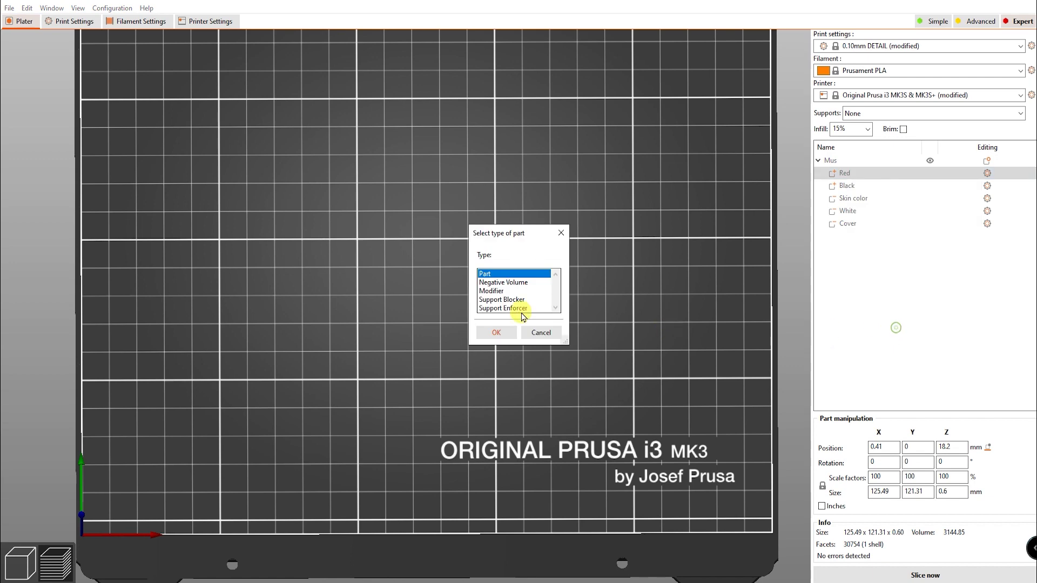
pyautogui.click(491, 336)
pyautogui.click(876, 573)
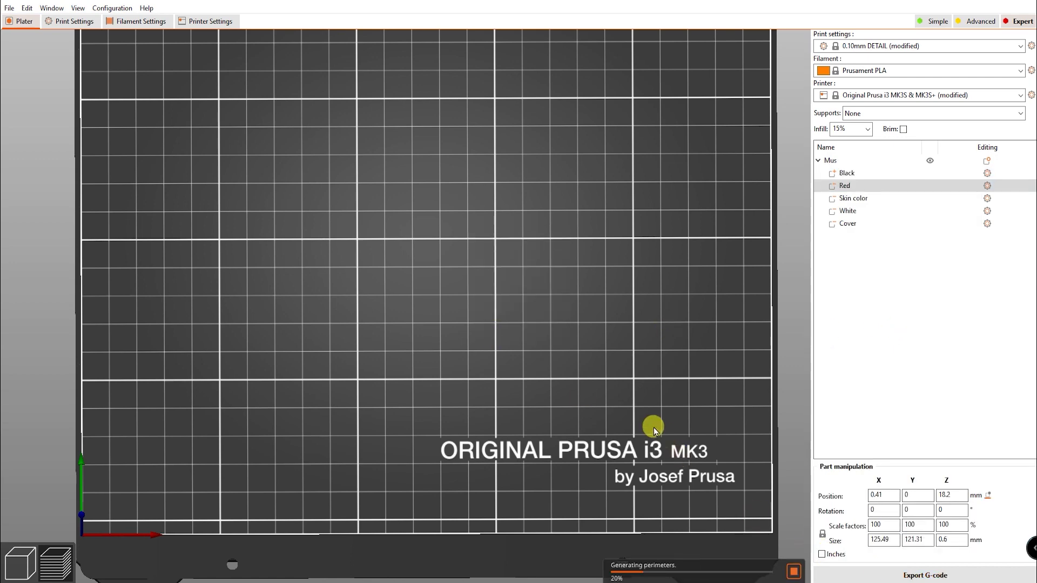